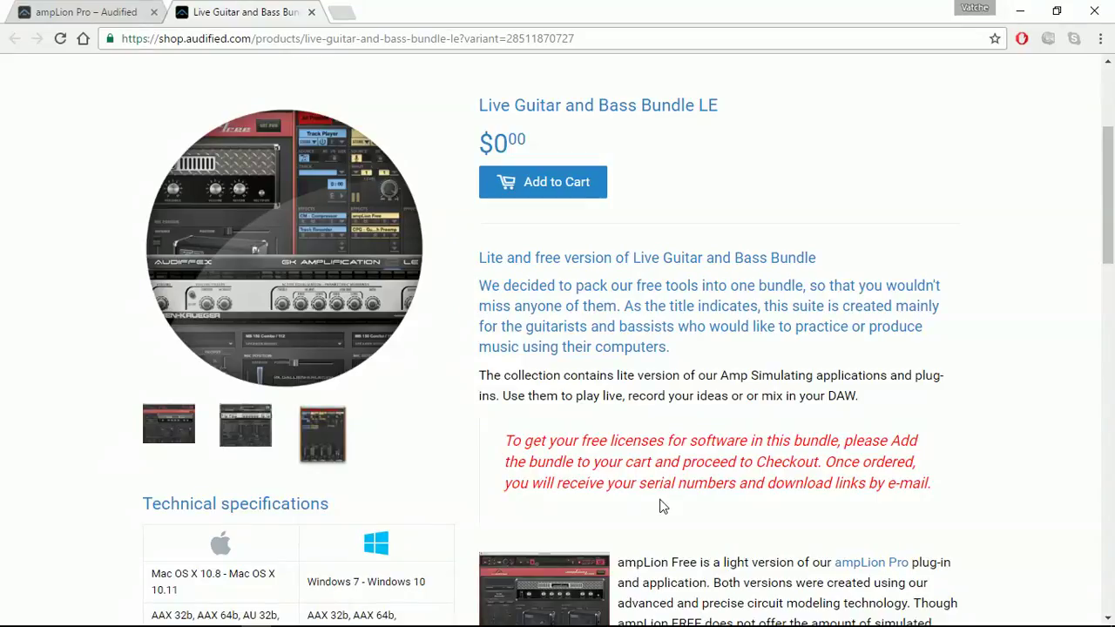
# - Read through the Live Guitar and Bass Bundle LE product page and minimize the browser
pyautogui.scroll(-3, 663, 503)
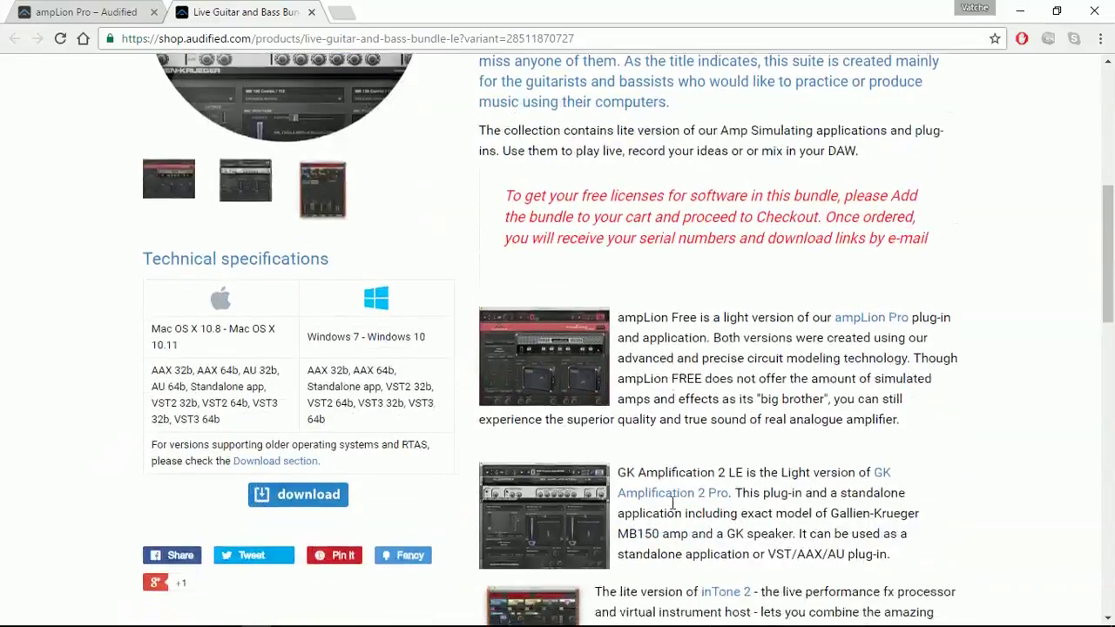
pyautogui.scroll(-1, 671, 502)
pyautogui.scroll(-3, 673, 502)
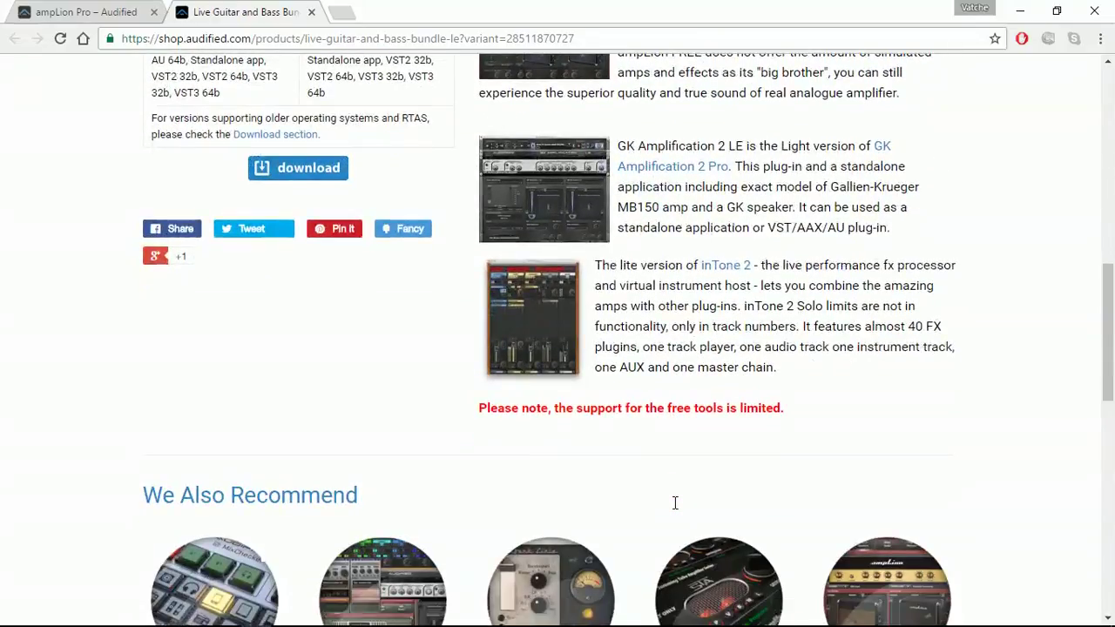
pyautogui.scroll(6, 675, 503)
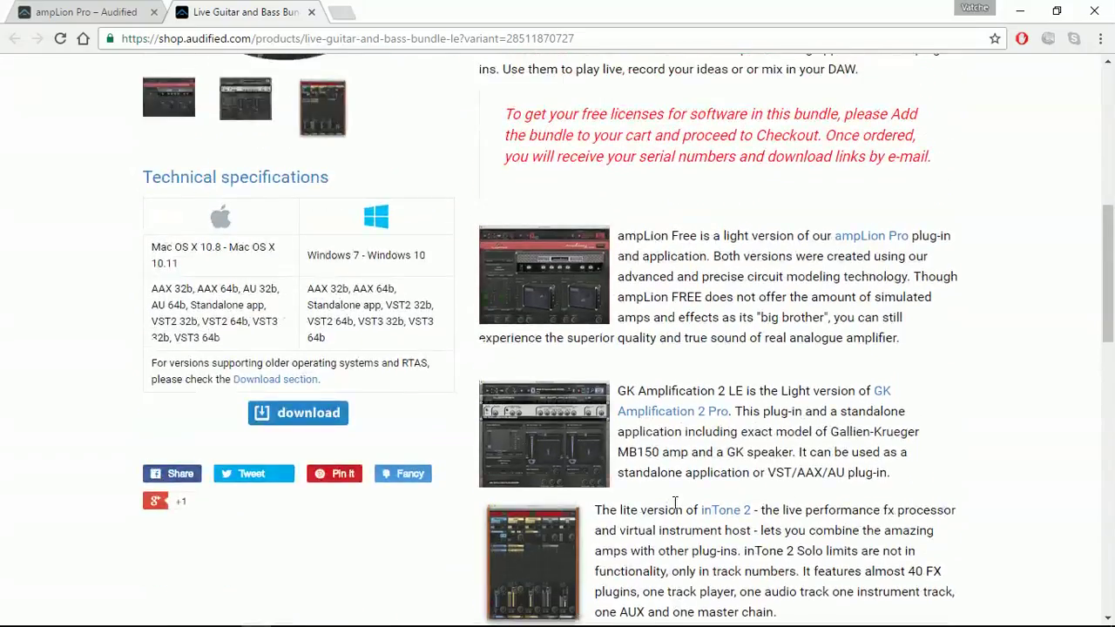
pyautogui.scroll(3, 676, 503)
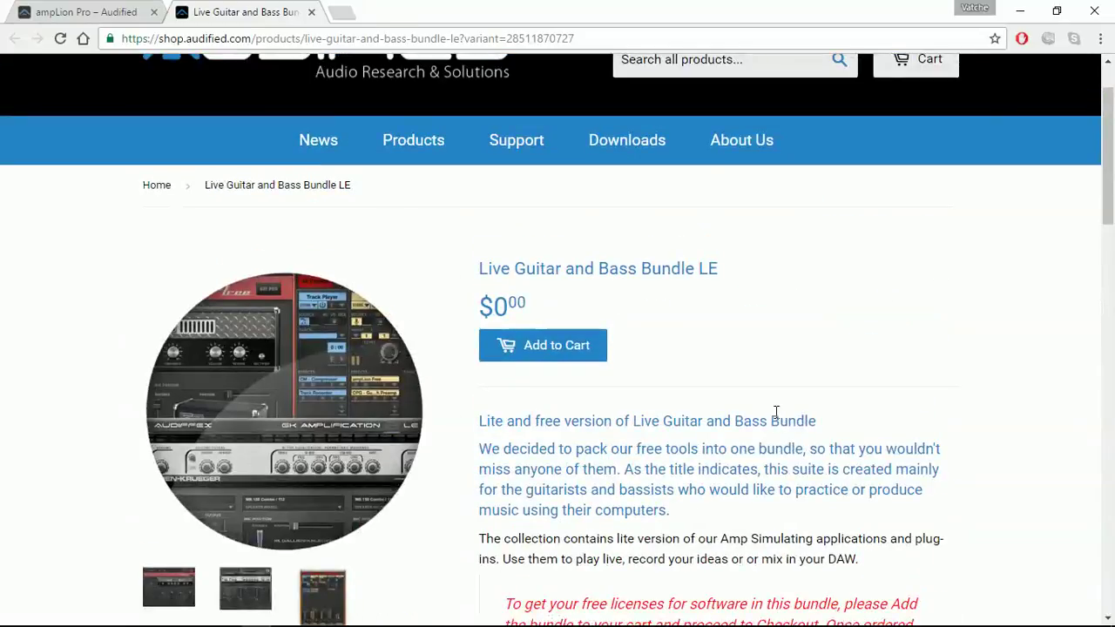
pyautogui.click(1022, 12)
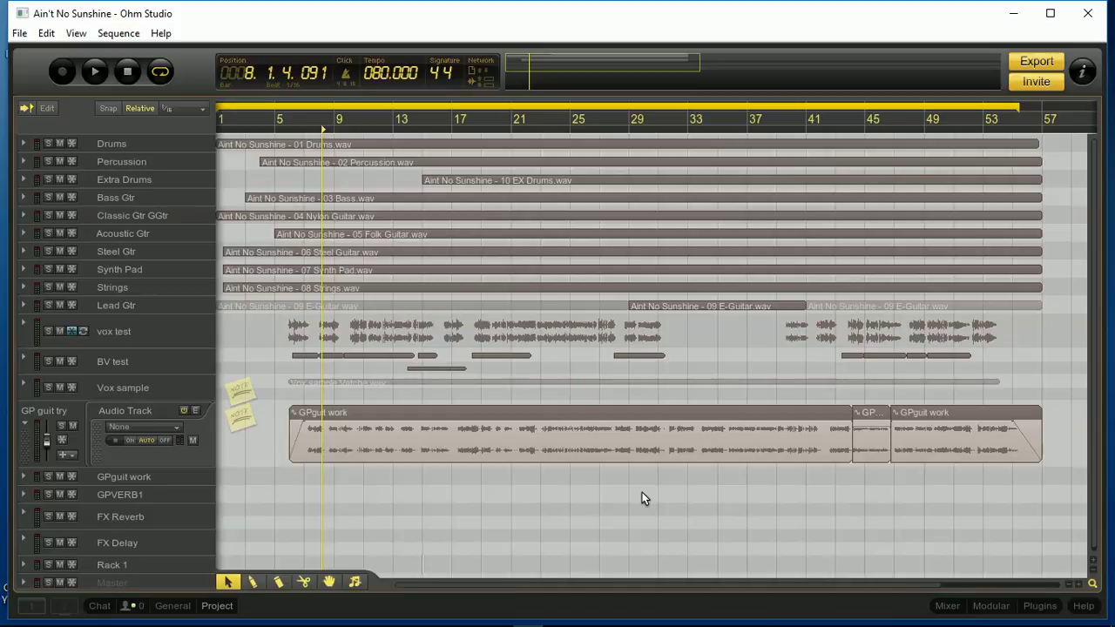
# - In Ohm Studio, open the mixer and extend the loop region to the end of the audio clips near bar 57
pyautogui.scroll(-1, 642, 492)
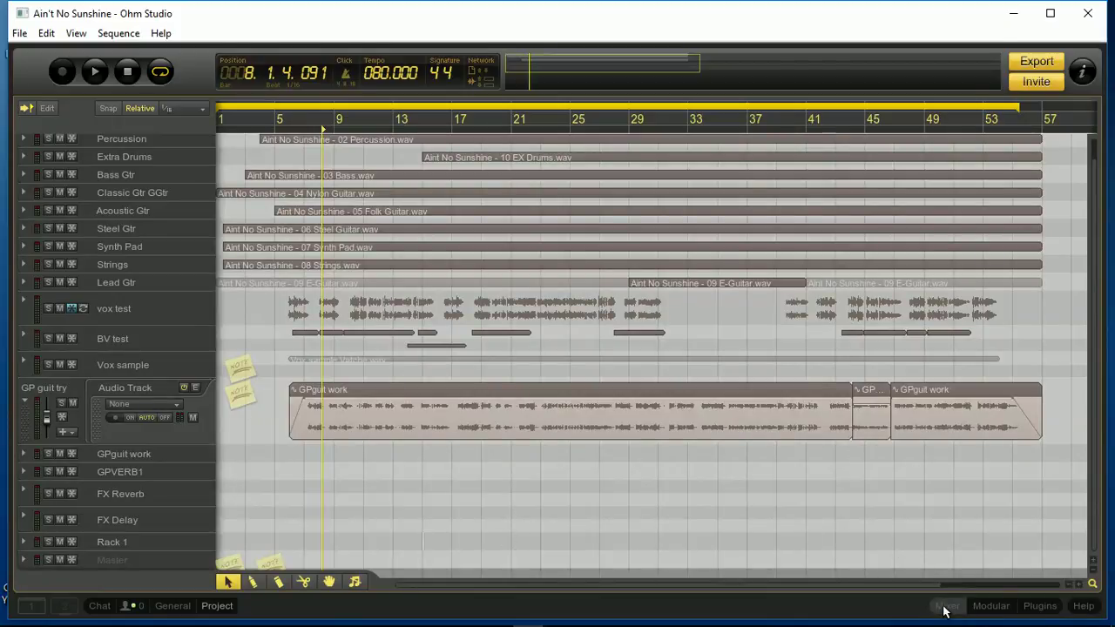
pyautogui.click(399, 392)
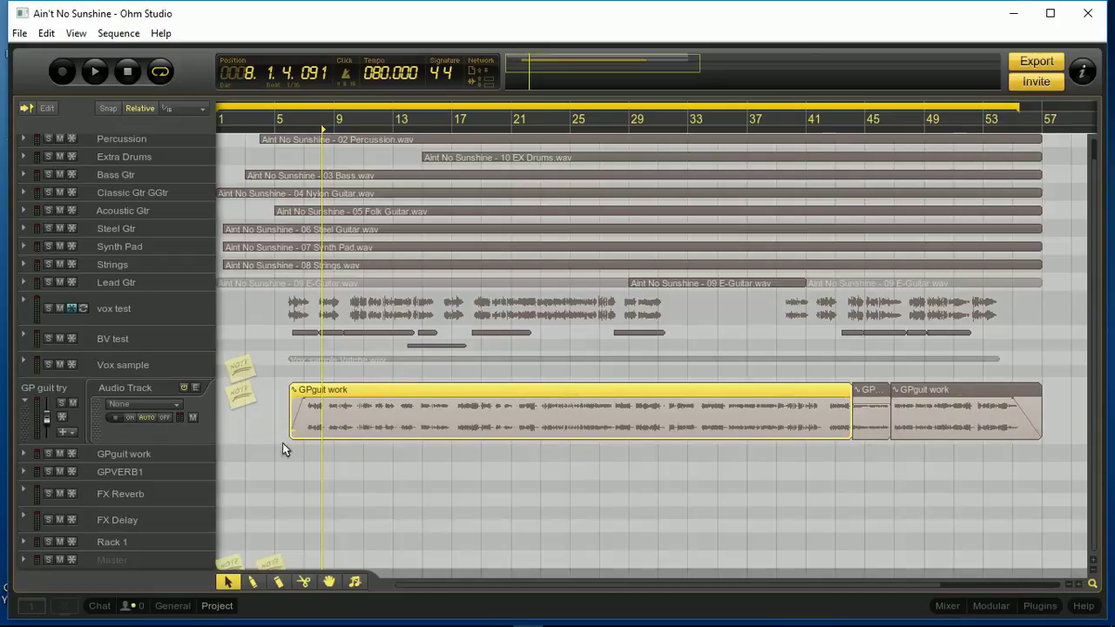
pyautogui.click(946, 604)
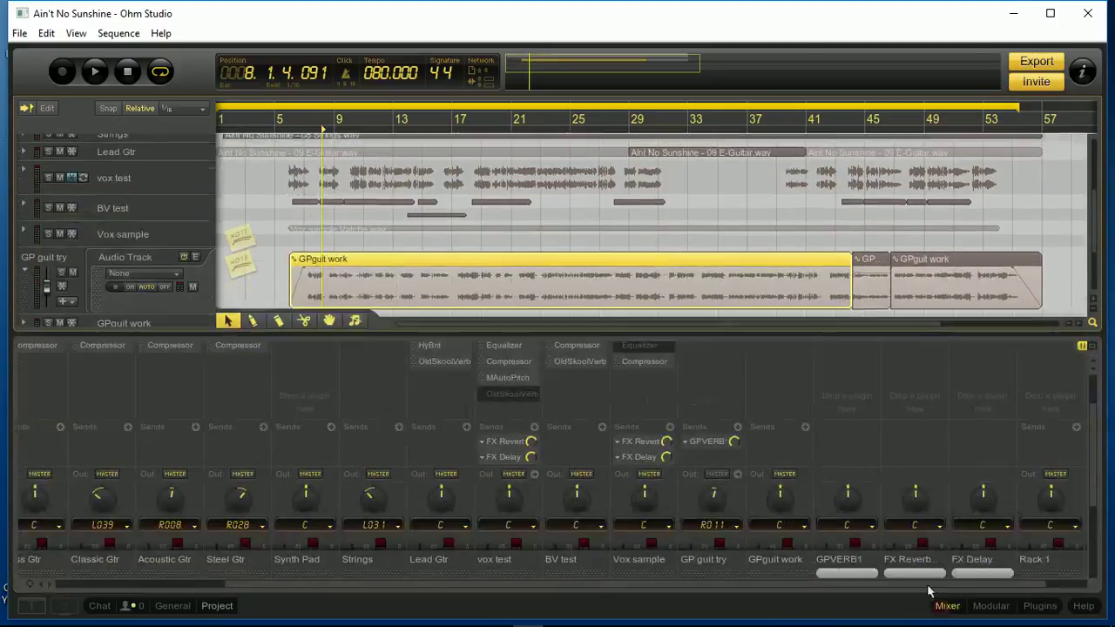
pyautogui.scroll(-5, 721, 462)
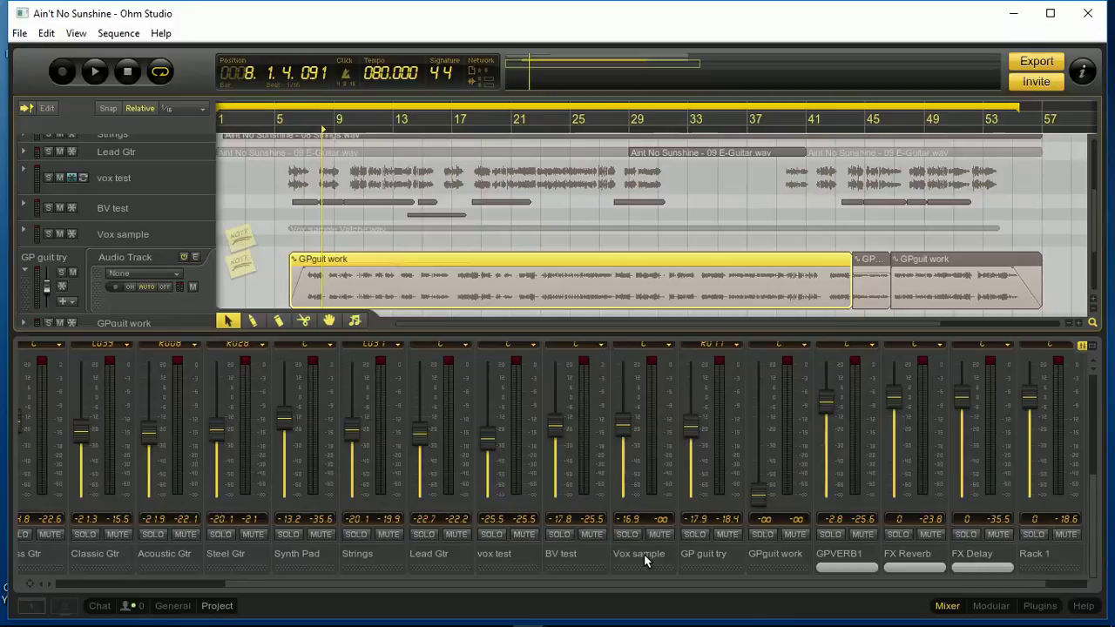
pyautogui.moveTo(1016, 110); pyautogui.dragTo(1041, 110)
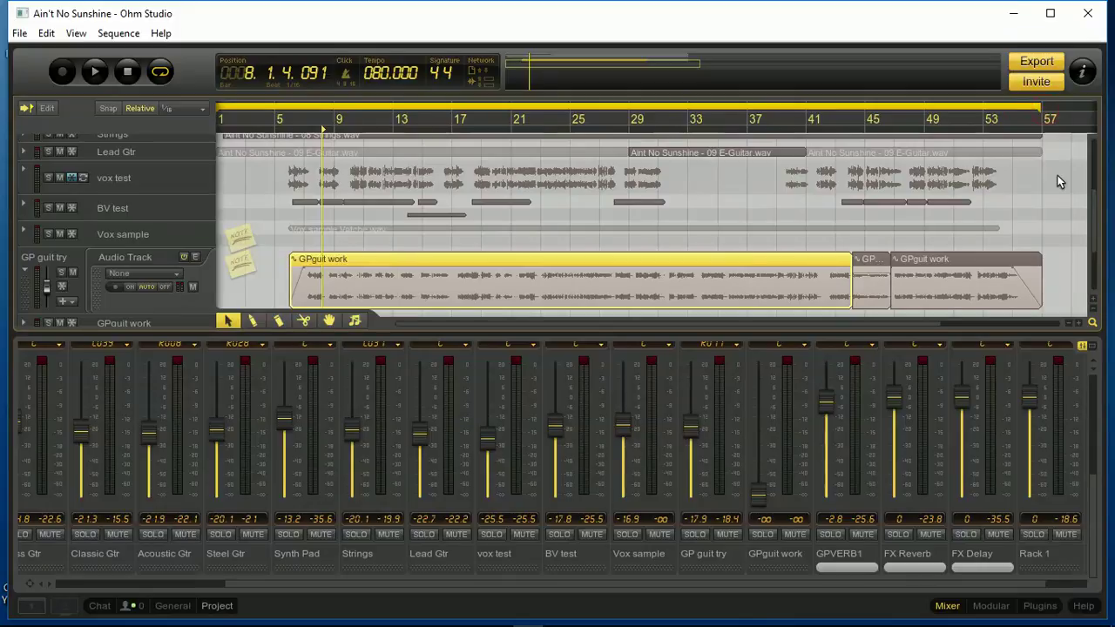
# - Select the GP guit try track and bypass its ampLion Free insert
pyautogui.scroll(-3, 594, 280)
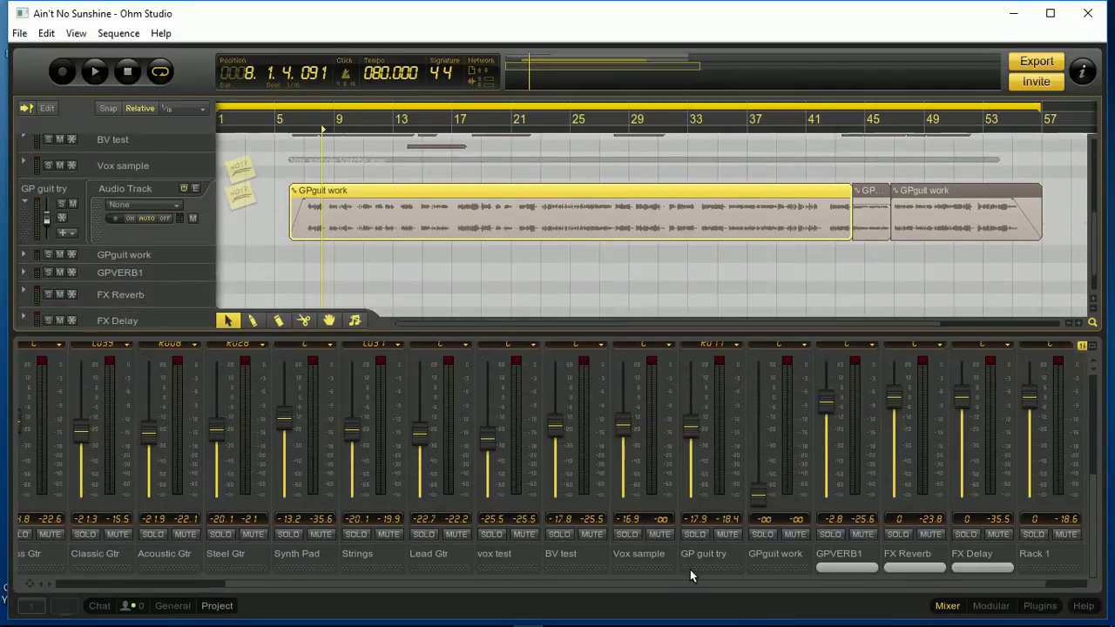
pyautogui.click(52, 194)
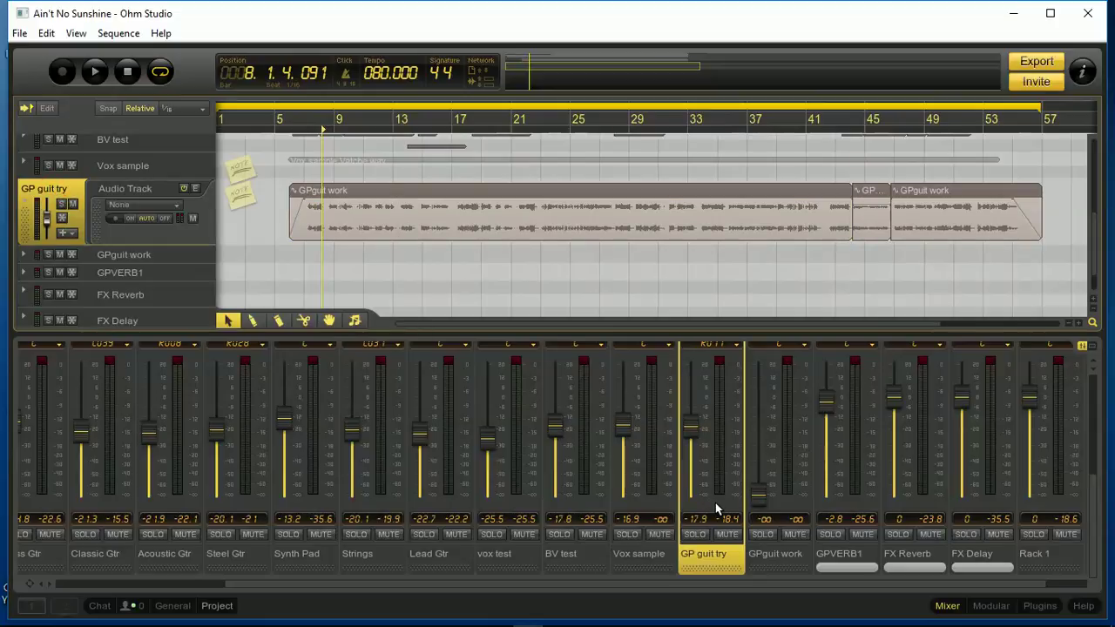
pyautogui.scroll(5, 716, 503)
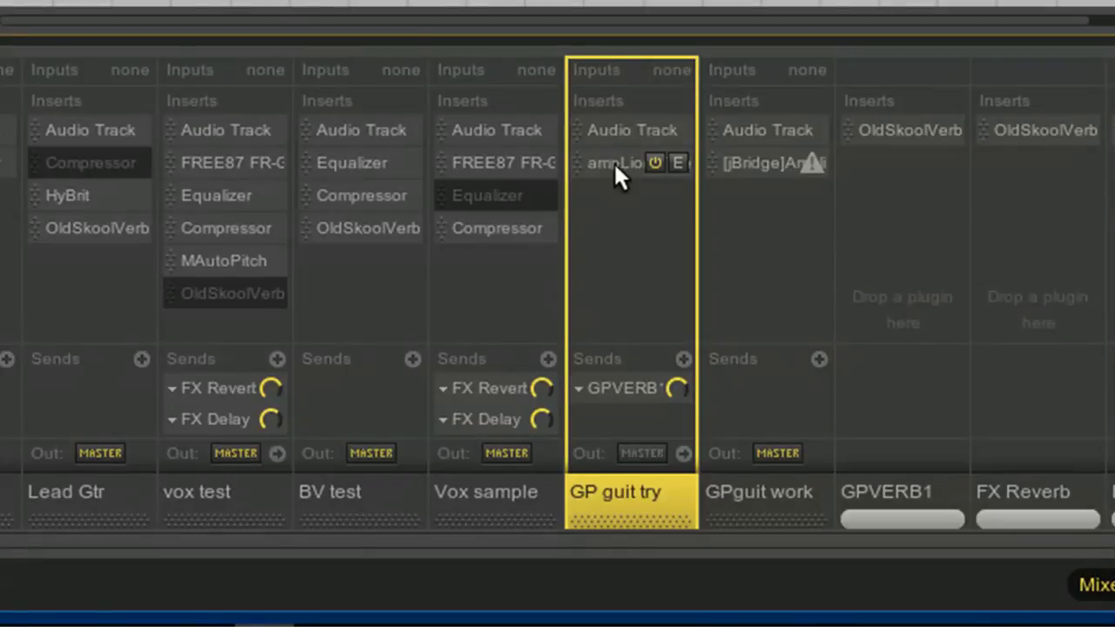
pyautogui.click(654, 162)
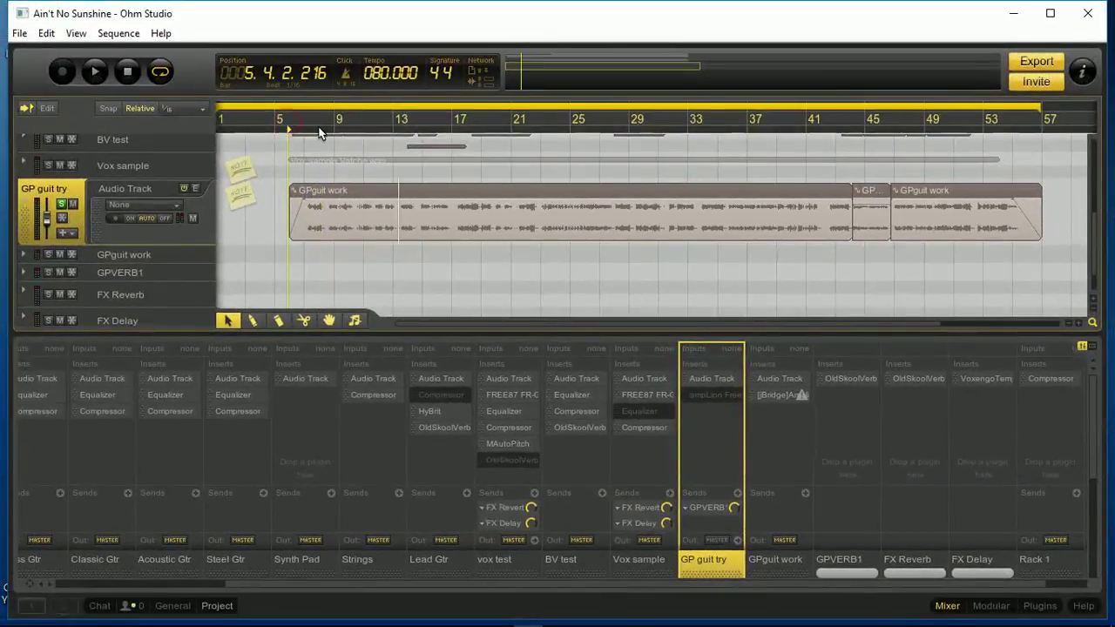
# - Play the soloed GP guit try track from just before bar 6 with ampLion Free bypassed and examine its mixer channel
pyautogui.press('space')
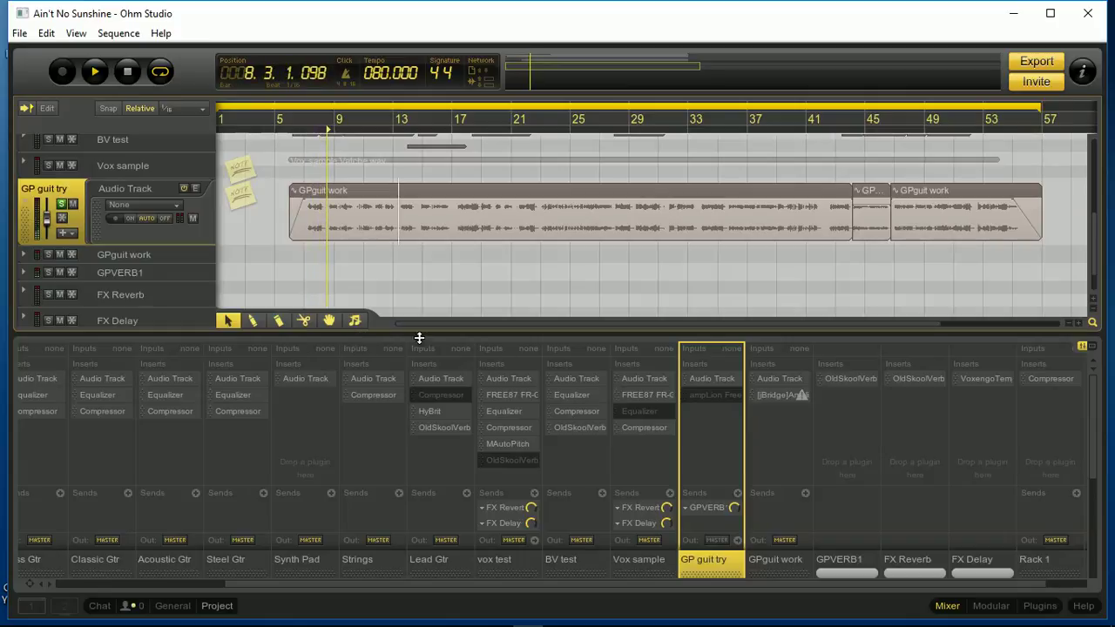
pyautogui.scroll(-2, 721, 468)
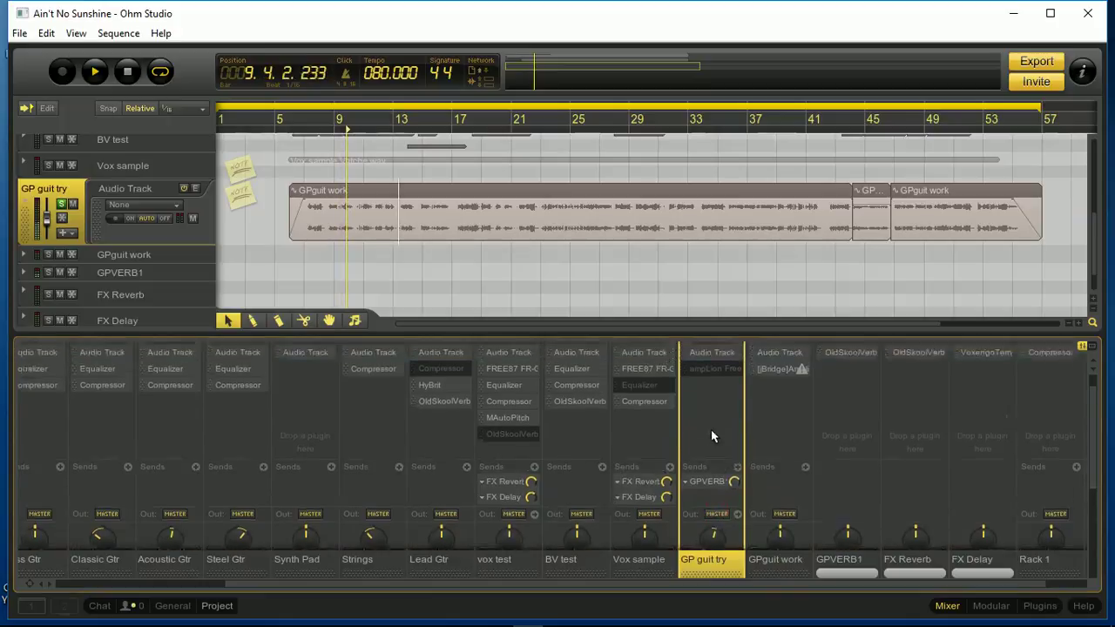
pyautogui.scroll(2, 711, 436)
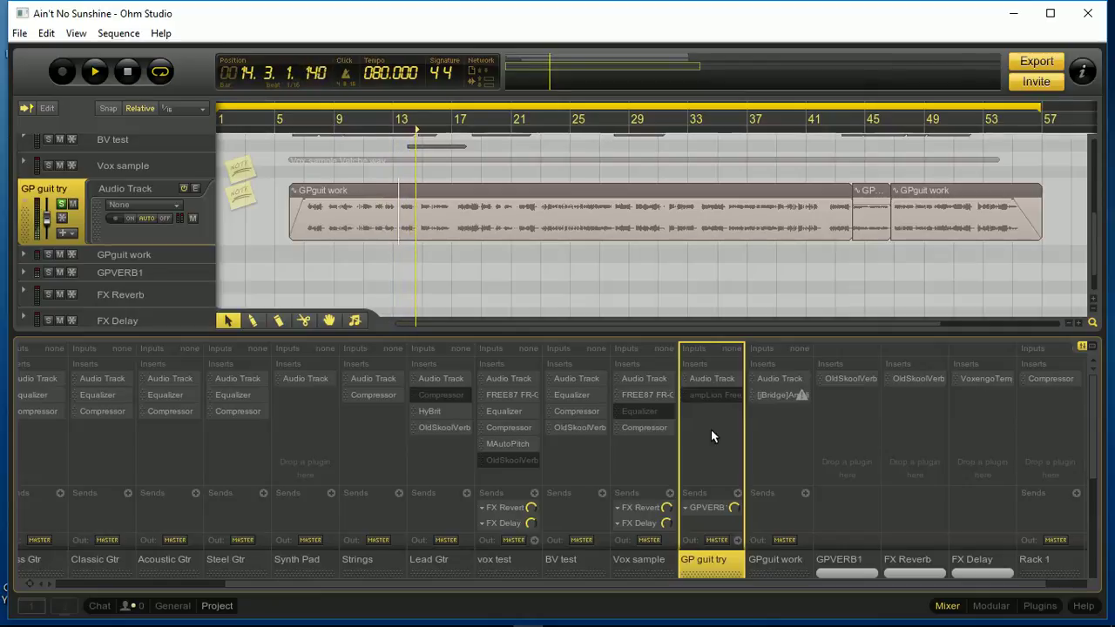
pyautogui.scroll(-1, 712, 431)
pyautogui.scroll(-1, 711, 429)
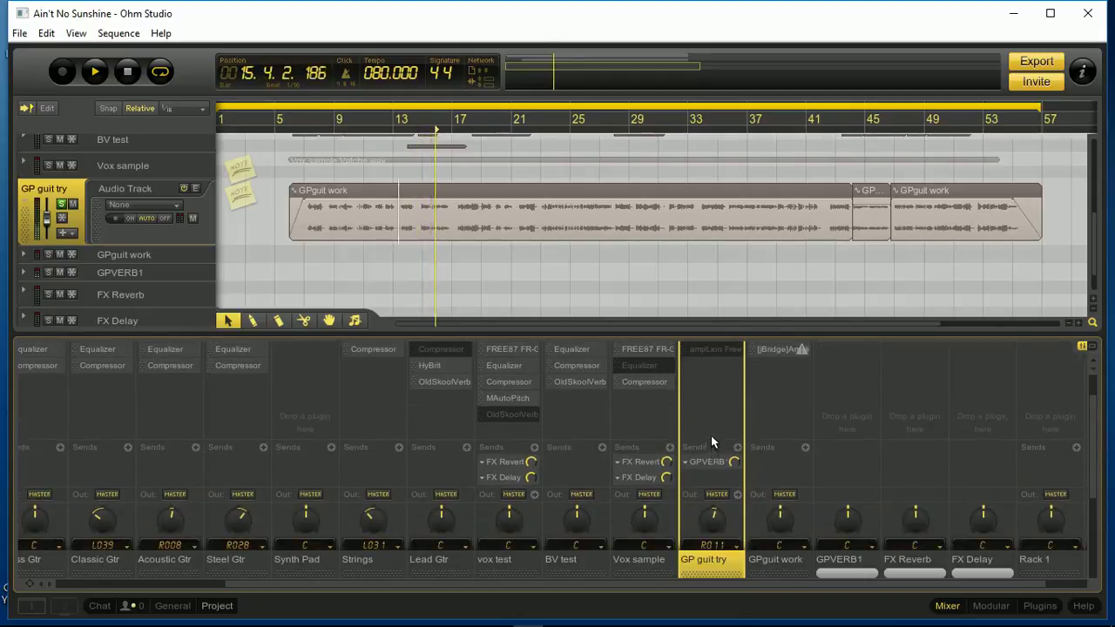
pyautogui.scroll(-1, 717, 445)
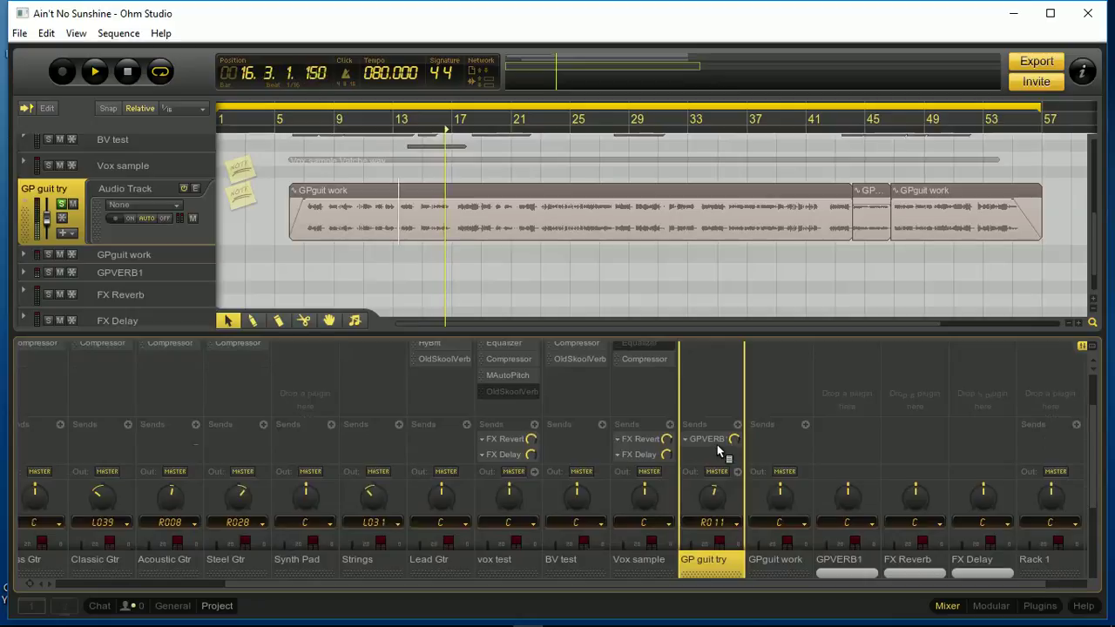
pyautogui.scroll(1, 717, 444)
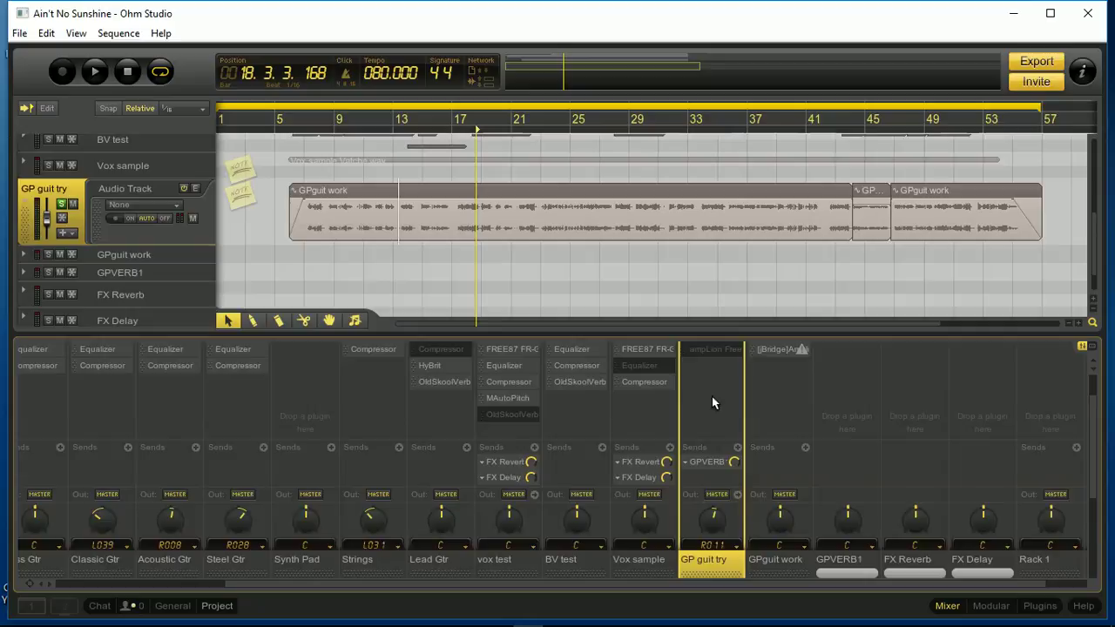
pyautogui.scroll(1, 712, 397)
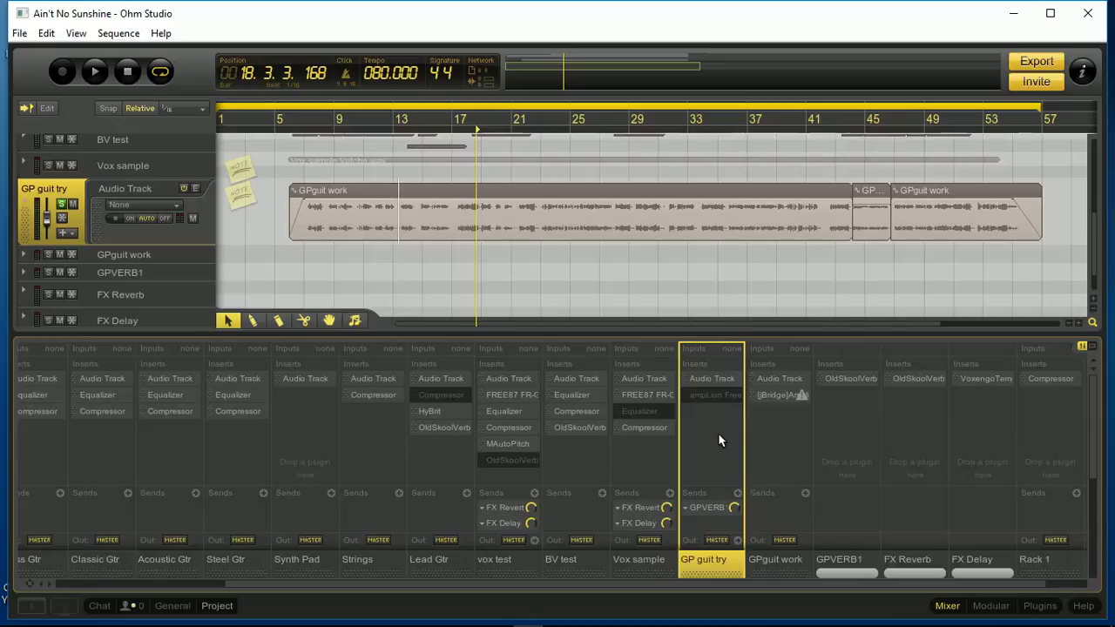
# - Move the playhead back to about bar 6 and re-enable the ampLion Free insert on GP guit try
pyautogui.click(297, 120)
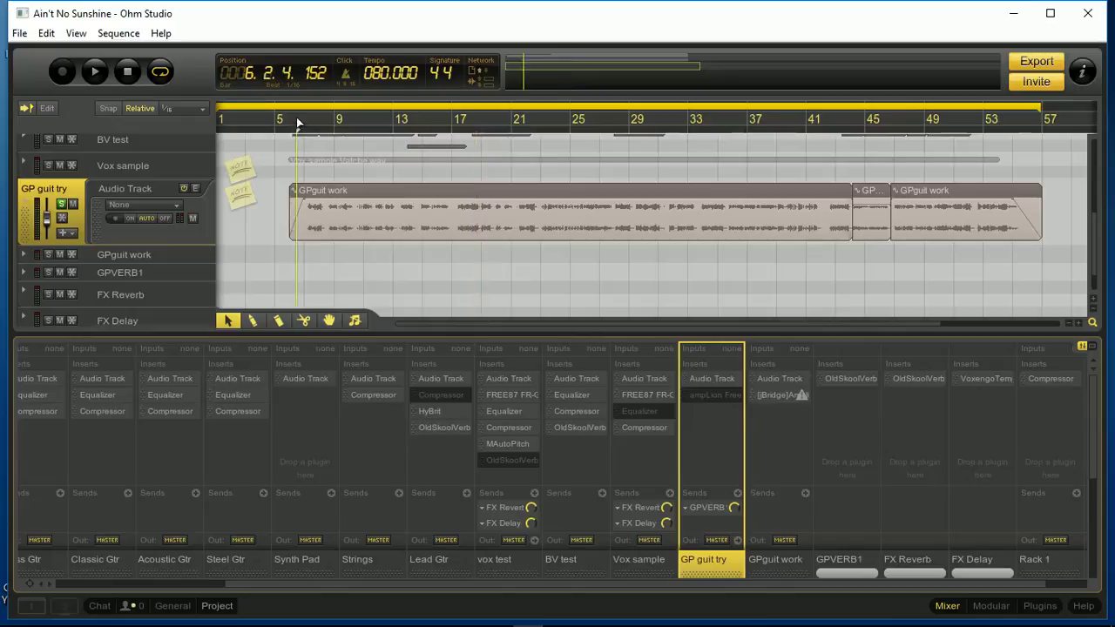
pyautogui.click(721, 395)
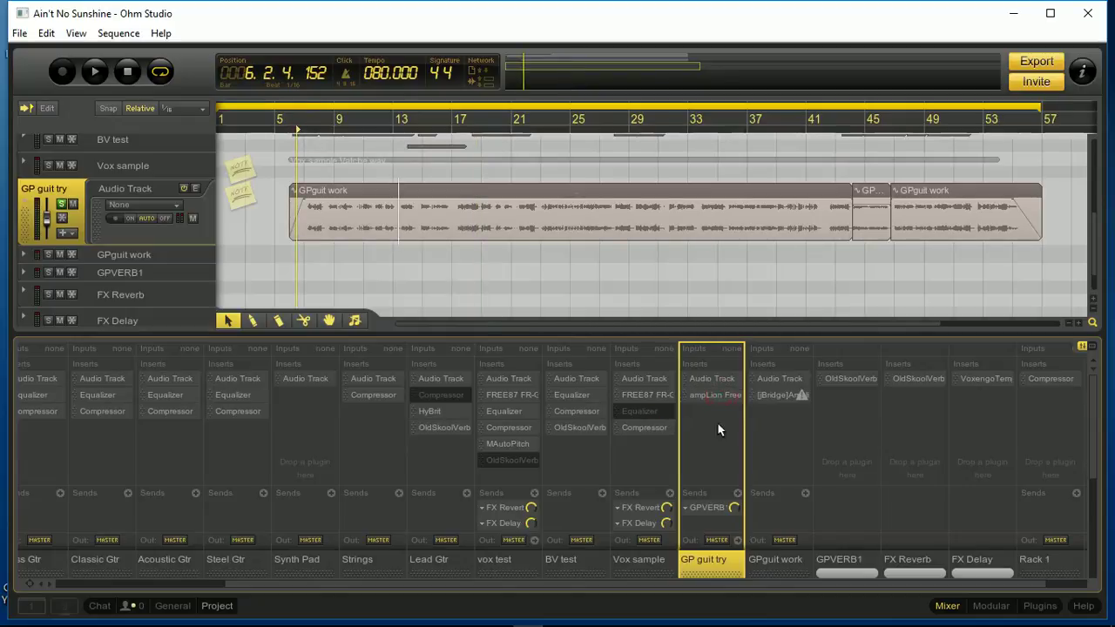
# - Toggle ampLion Free off and on while GP guit try plays to compare the dry and amped guitar sound
pyautogui.moveTo(722, 402)
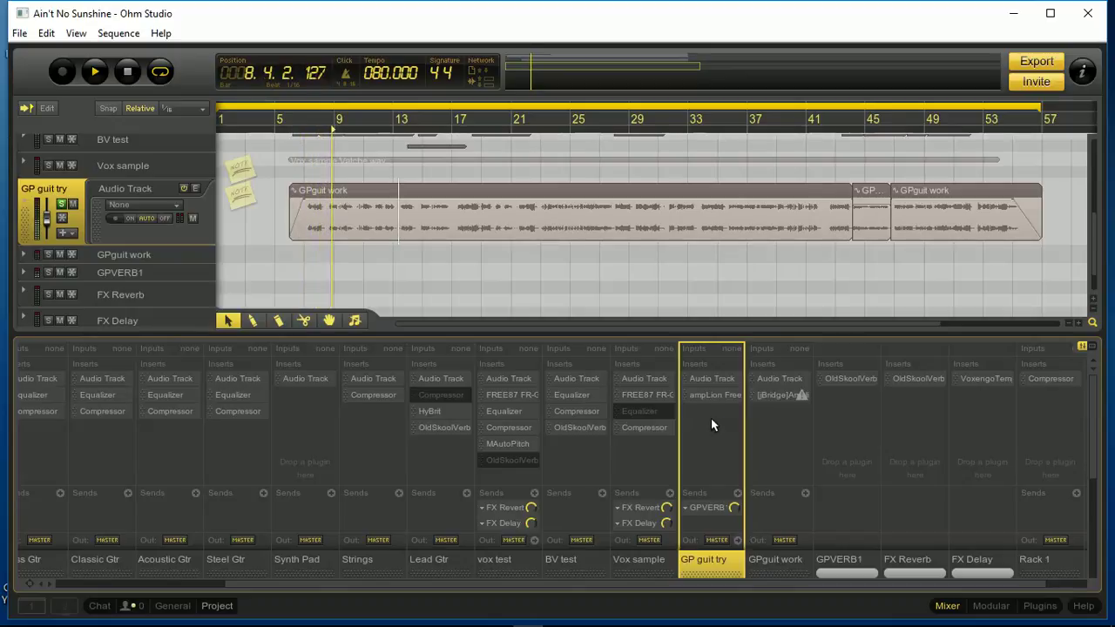
pyautogui.moveTo(723, 401)
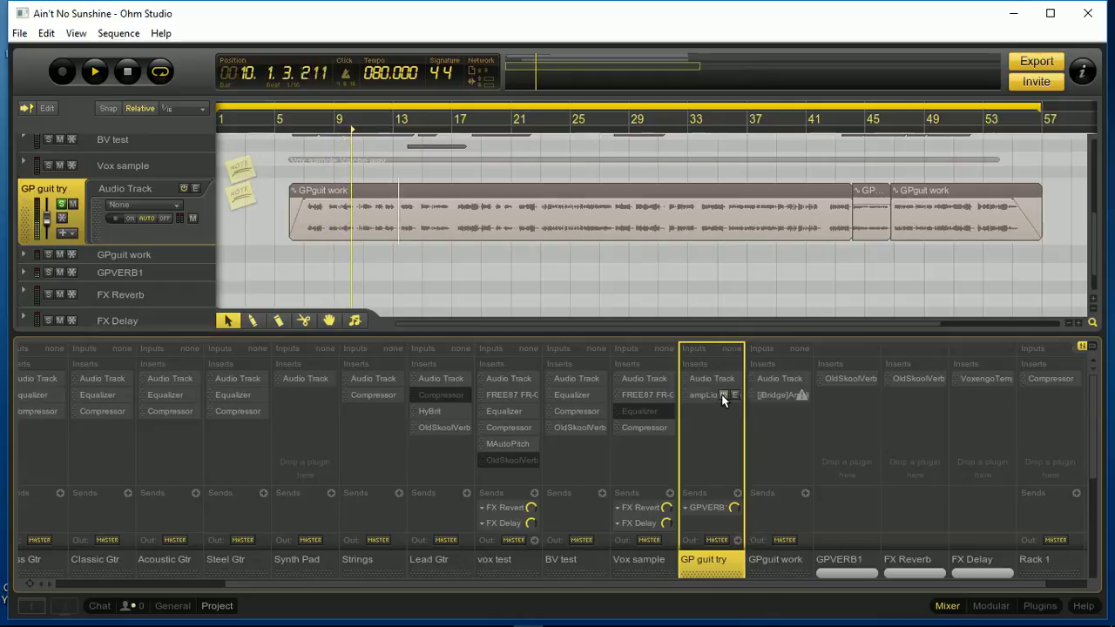
pyautogui.click(722, 396)
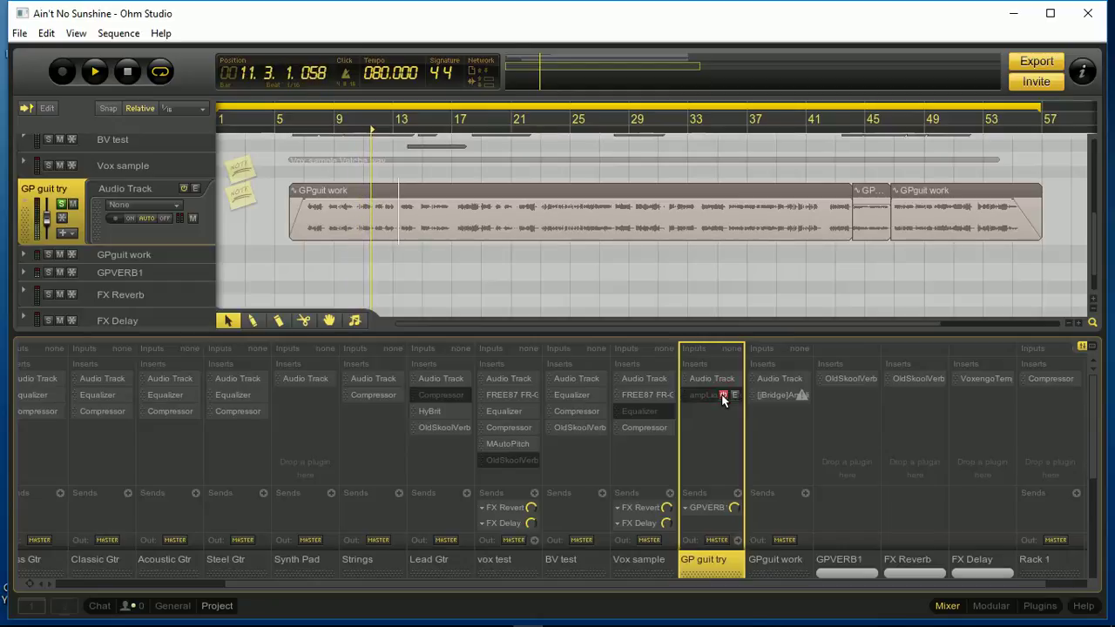
pyautogui.click(722, 395)
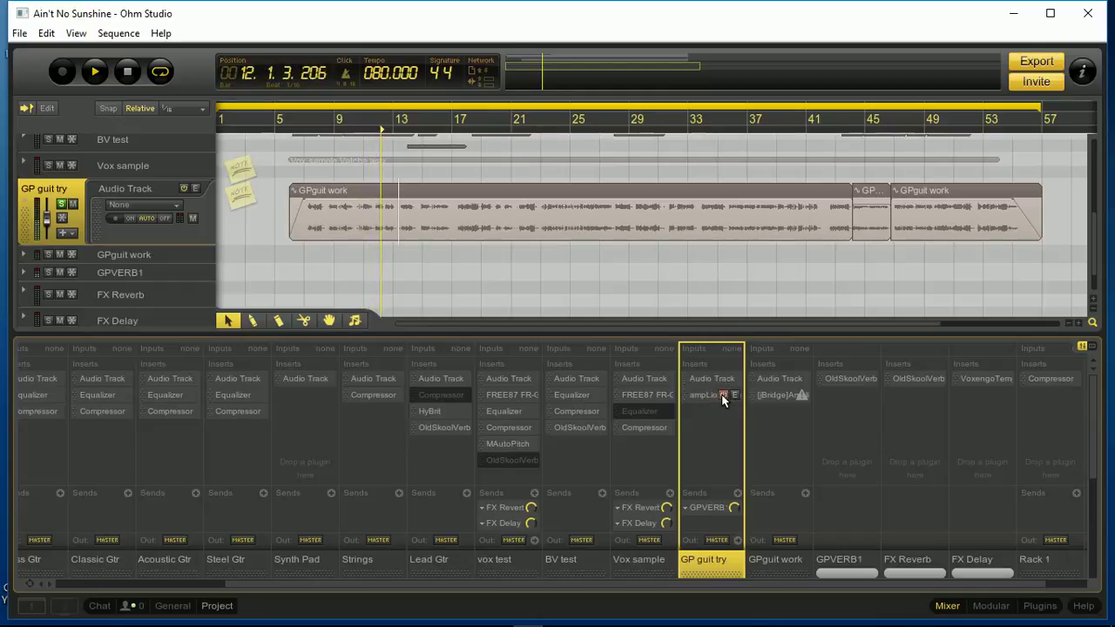
pyautogui.click(723, 396)
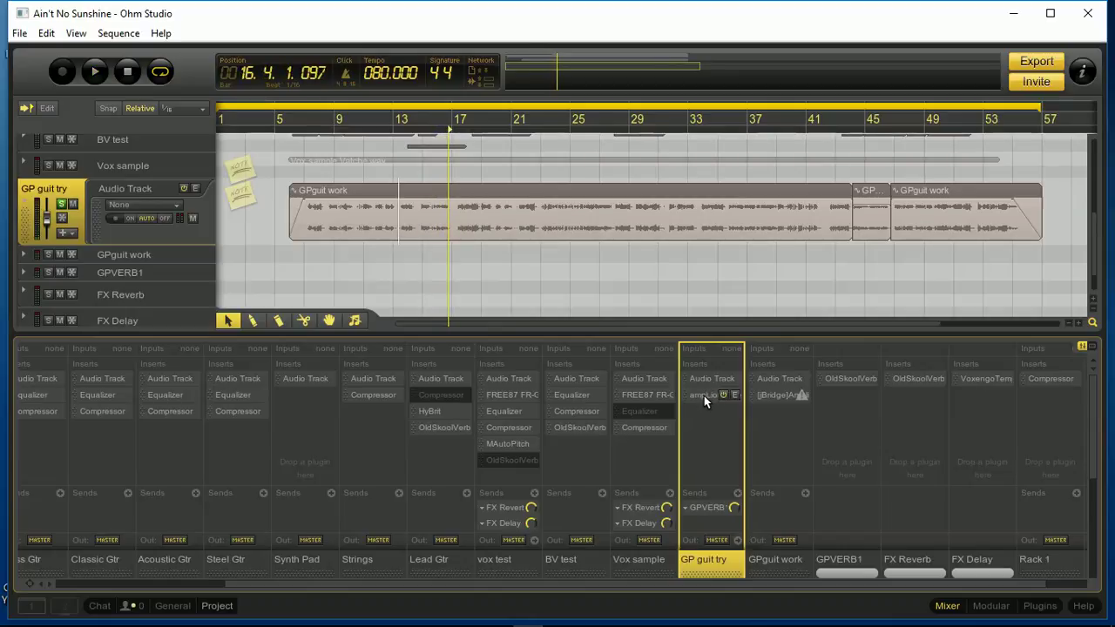
# - Open the ampLion Free editor and set the left microphone's distance to about 18.46 inches and its position to X 28.9 %, Y 27.9 %
pyautogui.doubleClick(704, 398)
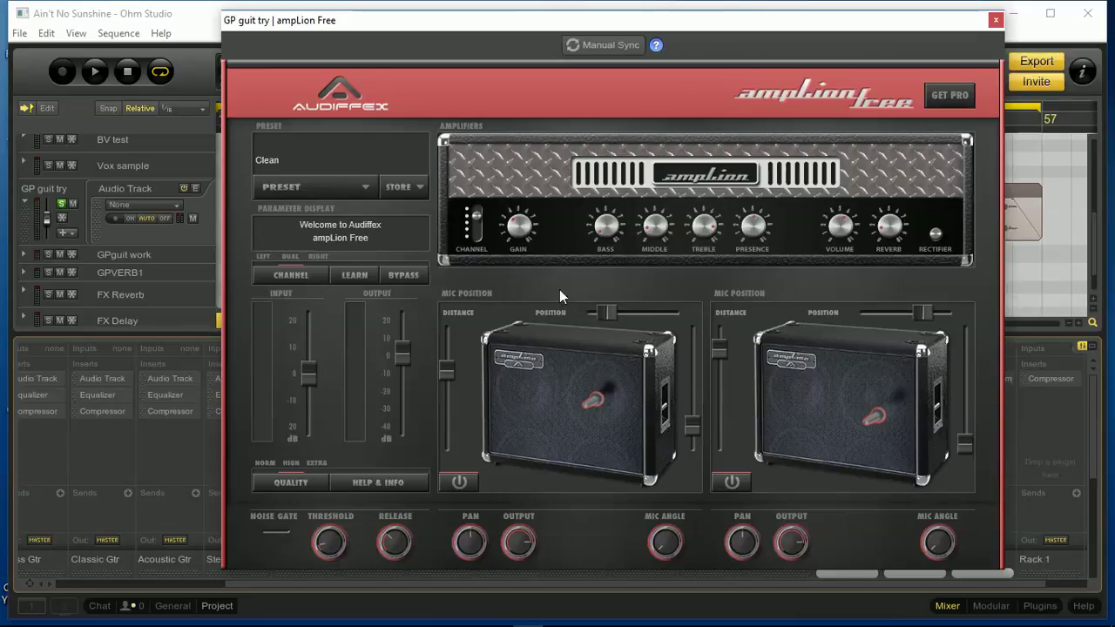
pyautogui.moveTo(521, 26); pyautogui.dragTo(514, 25)
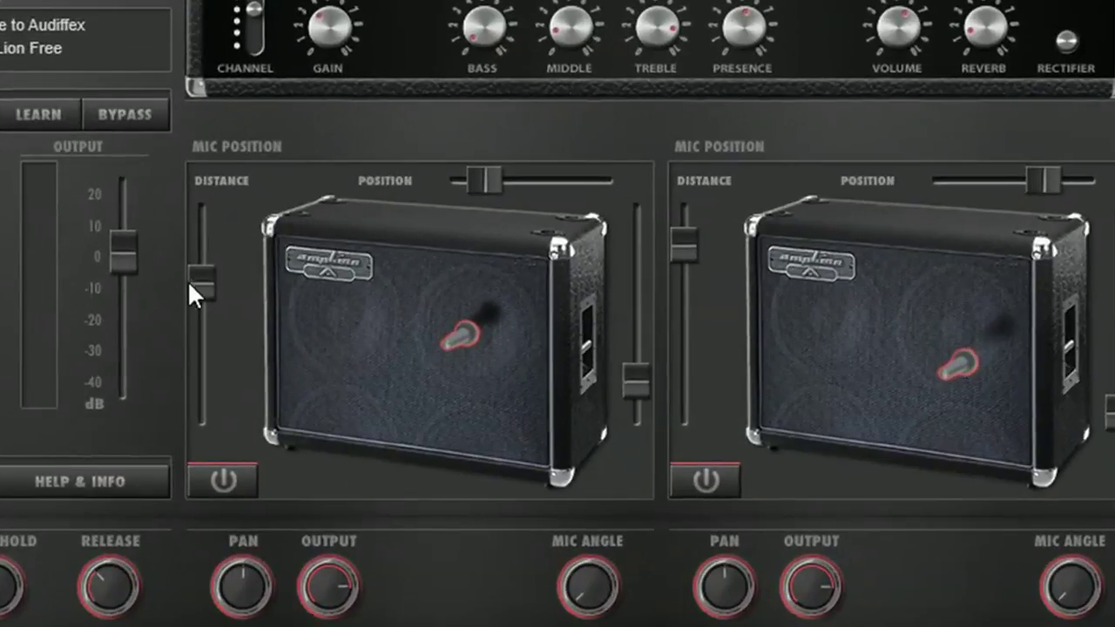
pyautogui.moveTo(196, 279); pyautogui.dragTo(229, 266)
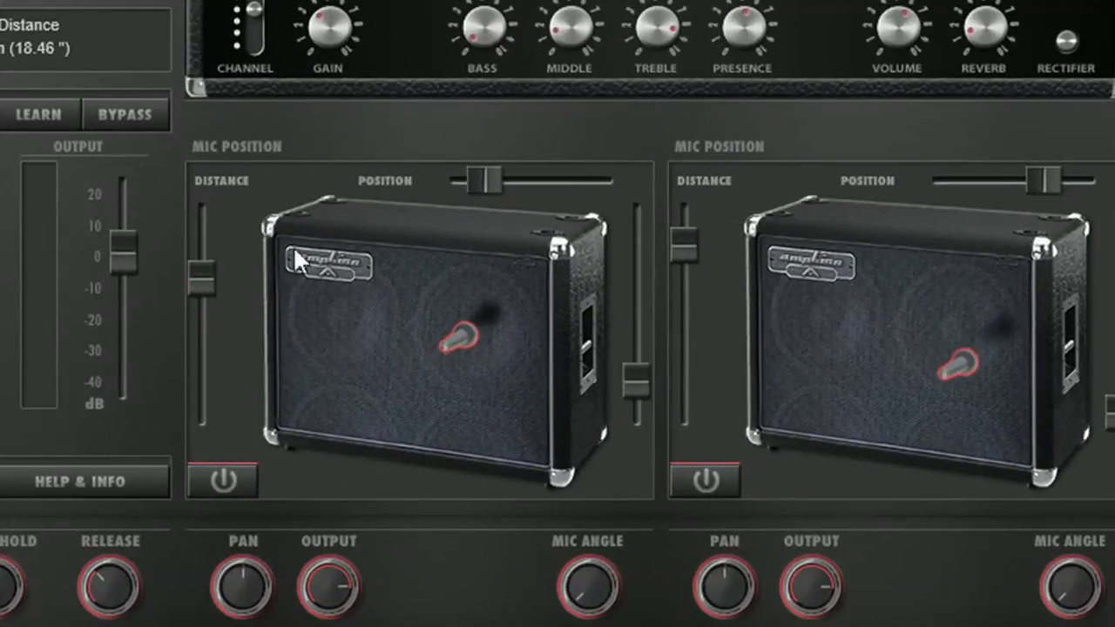
pyautogui.moveTo(475, 183); pyautogui.dragTo(503, 194)
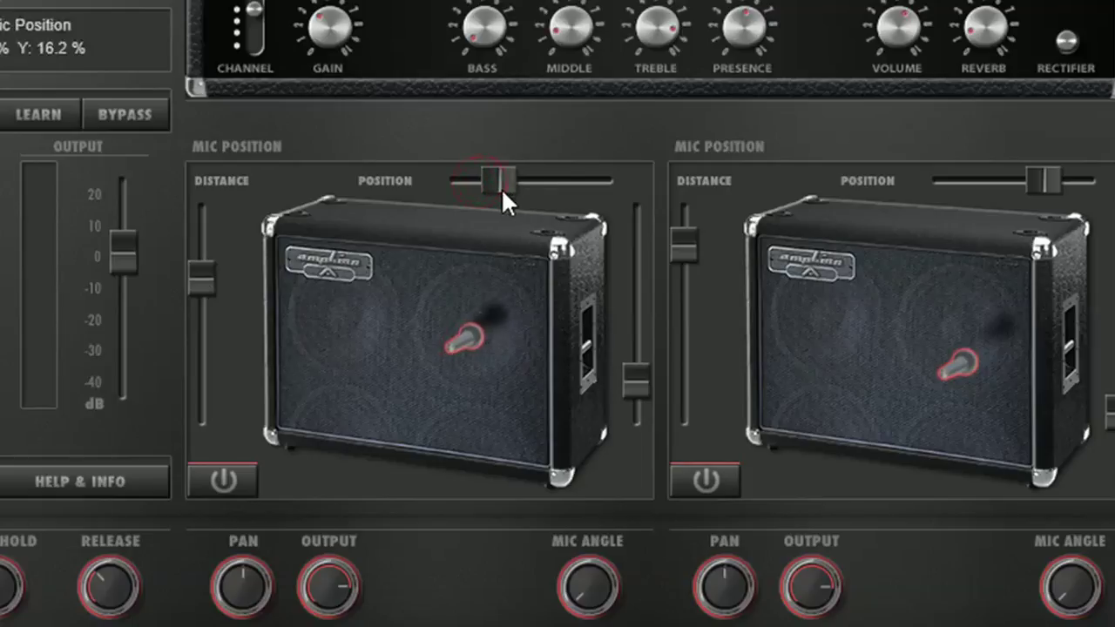
pyautogui.moveTo(633, 376)
pyautogui.mouseDown()
pyautogui.moveTo(646, 309)
pyautogui.moveTo(639, 361)
pyautogui.mouseUp()
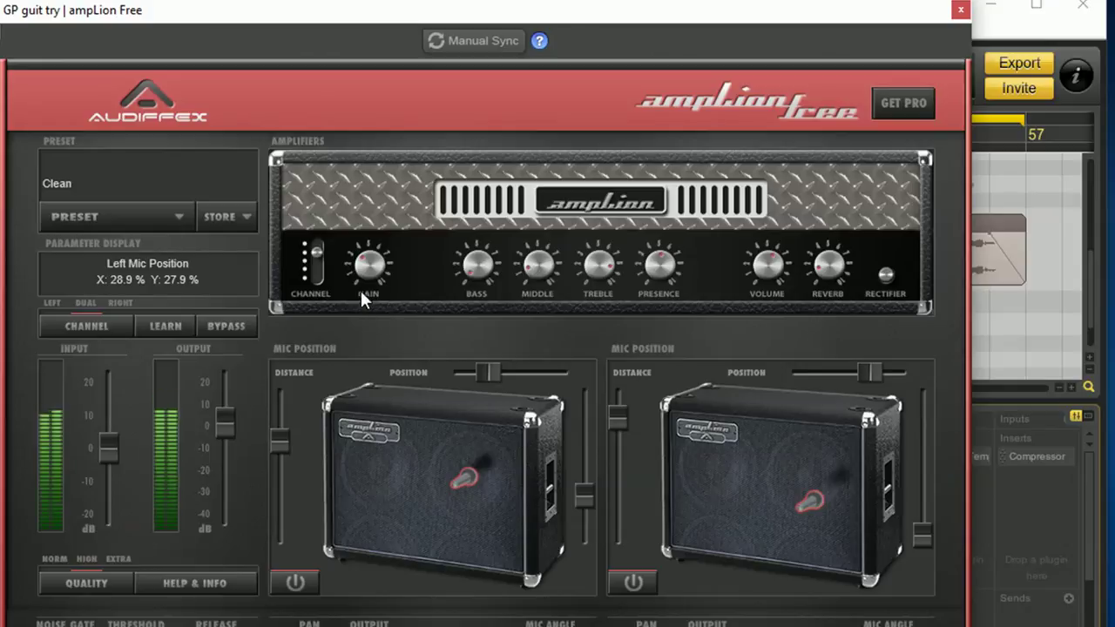
# - Try the amplifier's OR NORM channel and switch it to OR CLN
pyautogui.click(317, 248)
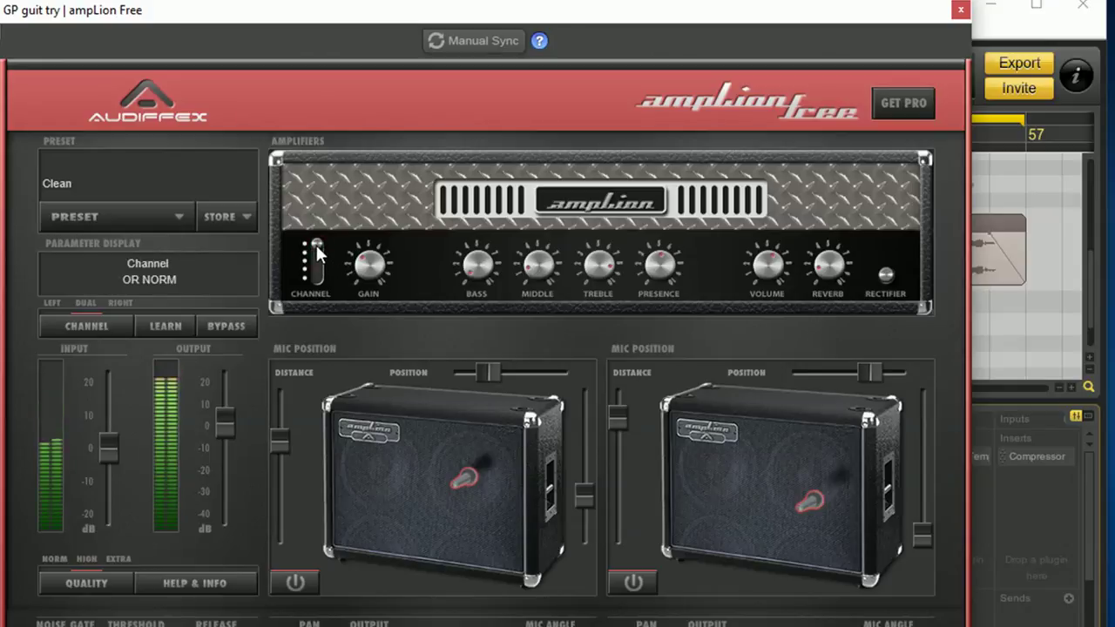
pyautogui.click(317, 251)
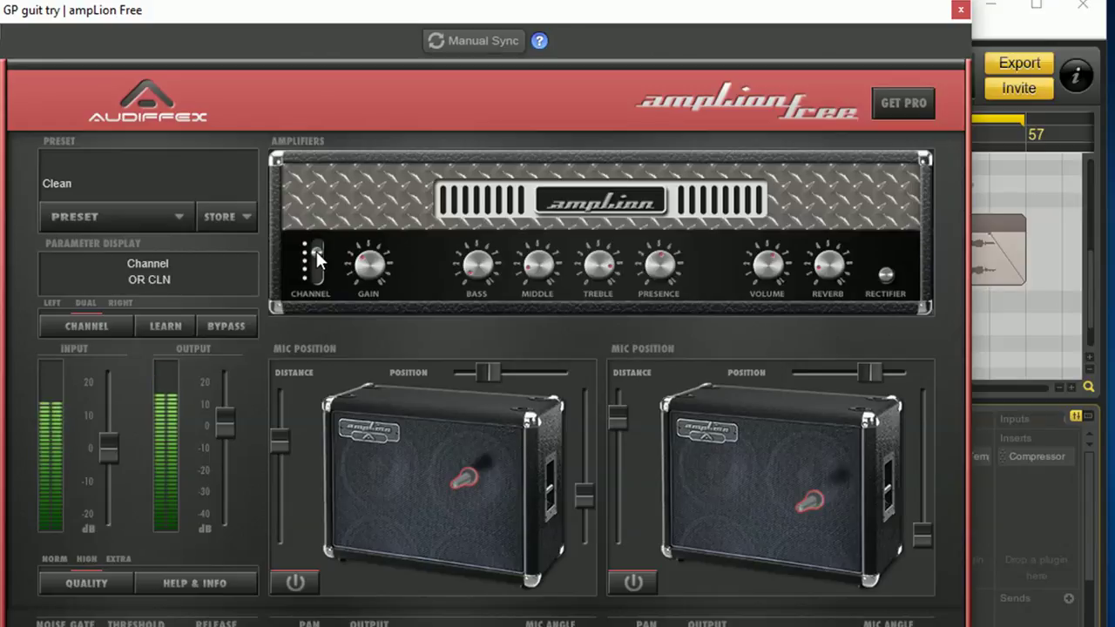
# - Audition the amplifier's OR MOD, RED NORM and RED VINT channels, return to OR CLN, and view the available presets
pyautogui.click(318, 267)
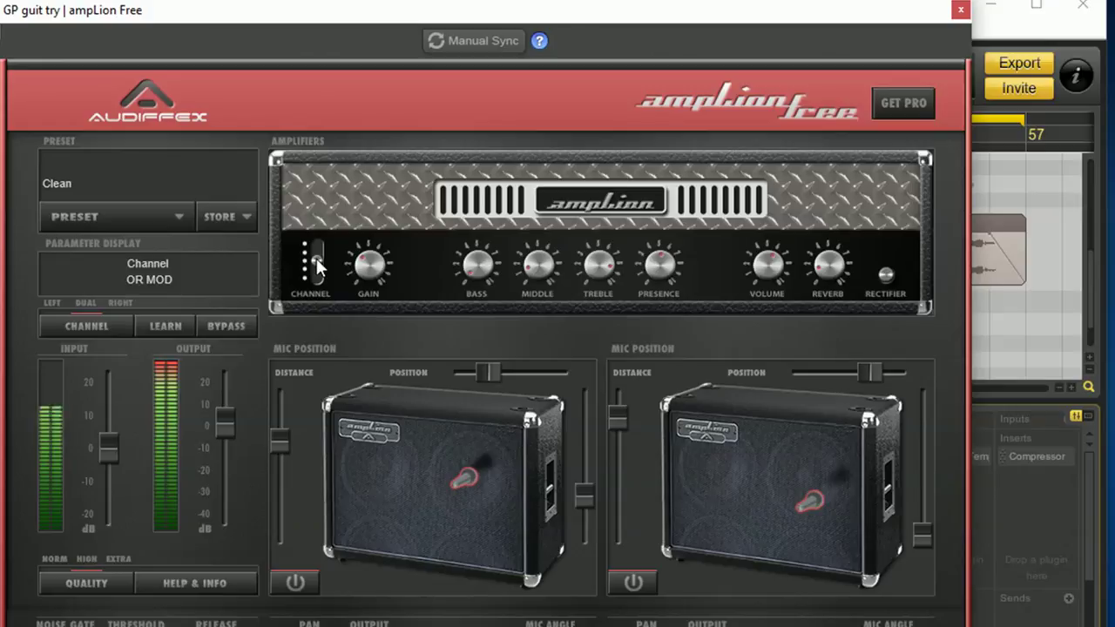
pyautogui.click(317, 270)
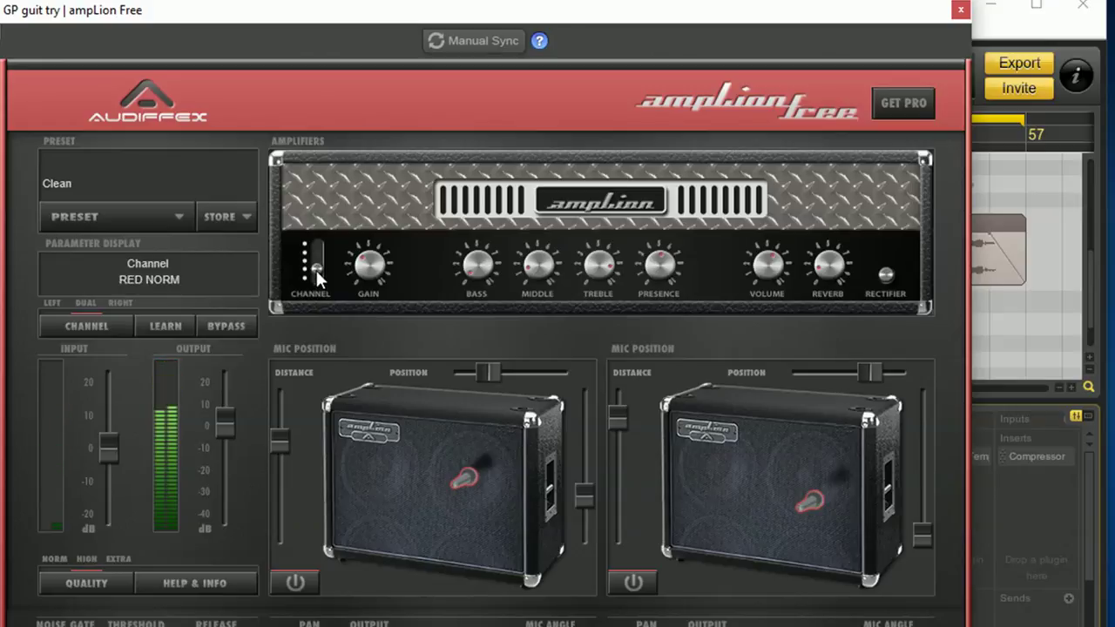
pyautogui.click(315, 267)
pyautogui.moveTo(316, 266); pyautogui.dragTo(315, 277)
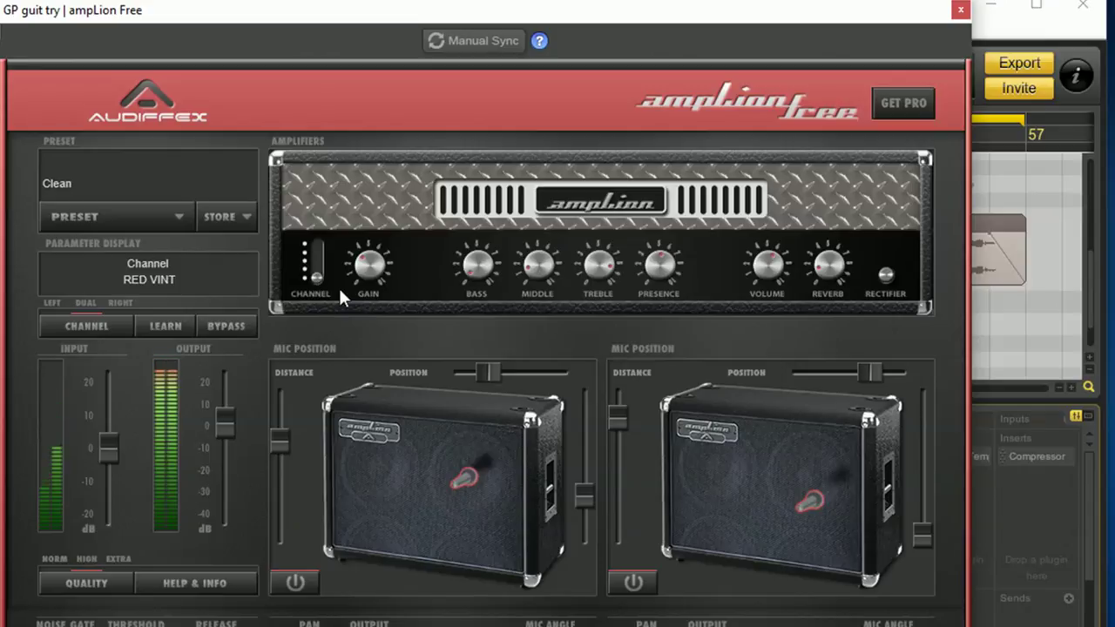
pyautogui.moveTo(315, 276); pyautogui.dragTo(315, 266)
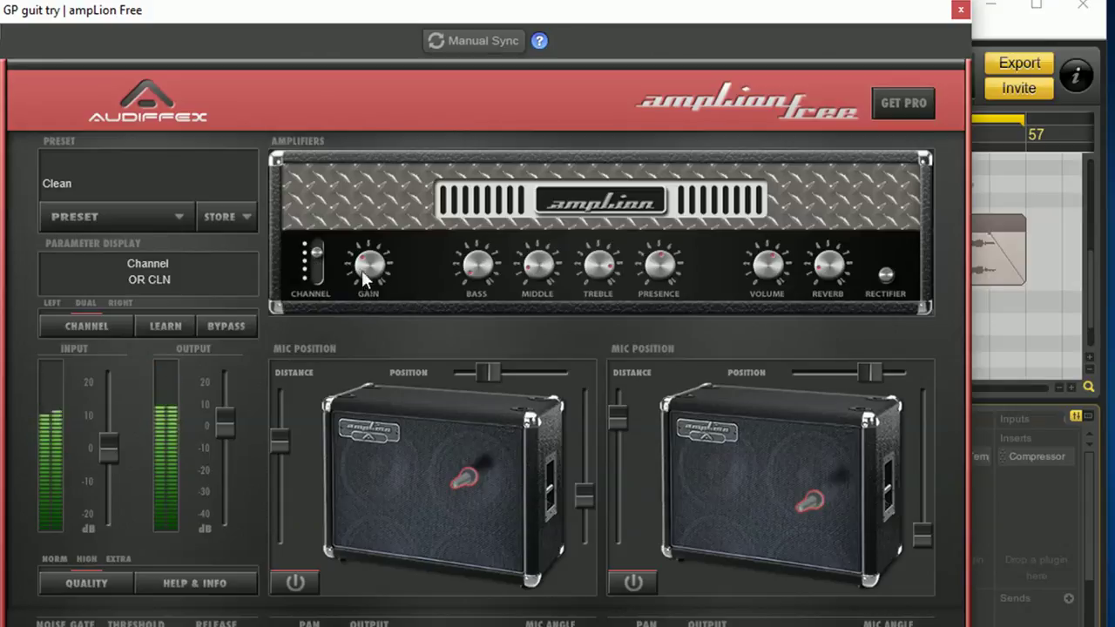
pyautogui.click(317, 254)
pyautogui.click(315, 254)
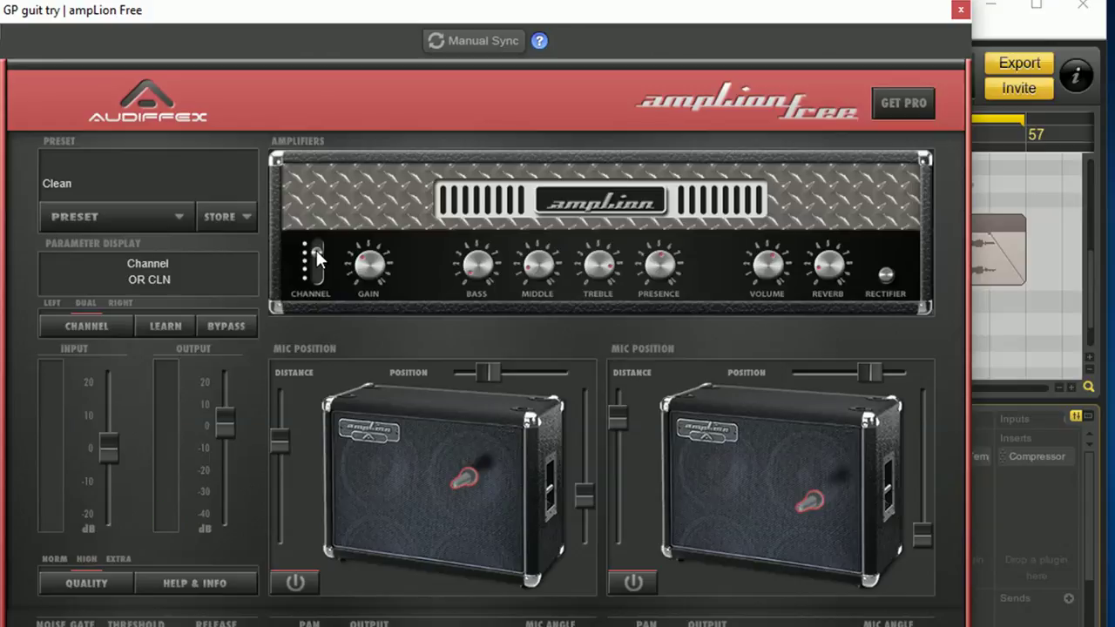
pyautogui.click(170, 212)
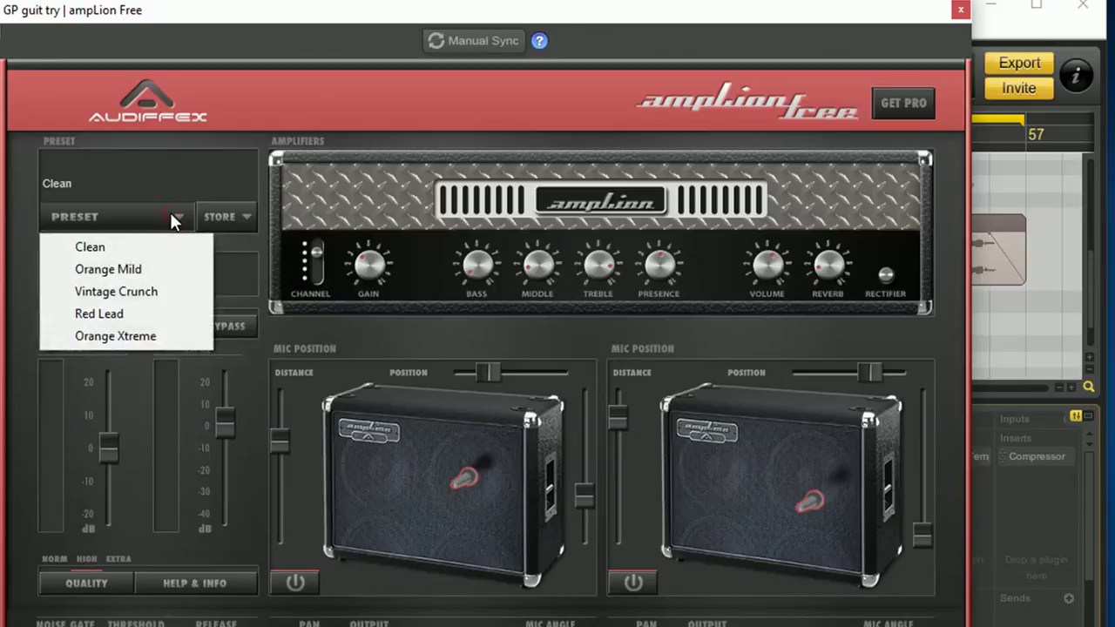
pyautogui.click(376, 342)
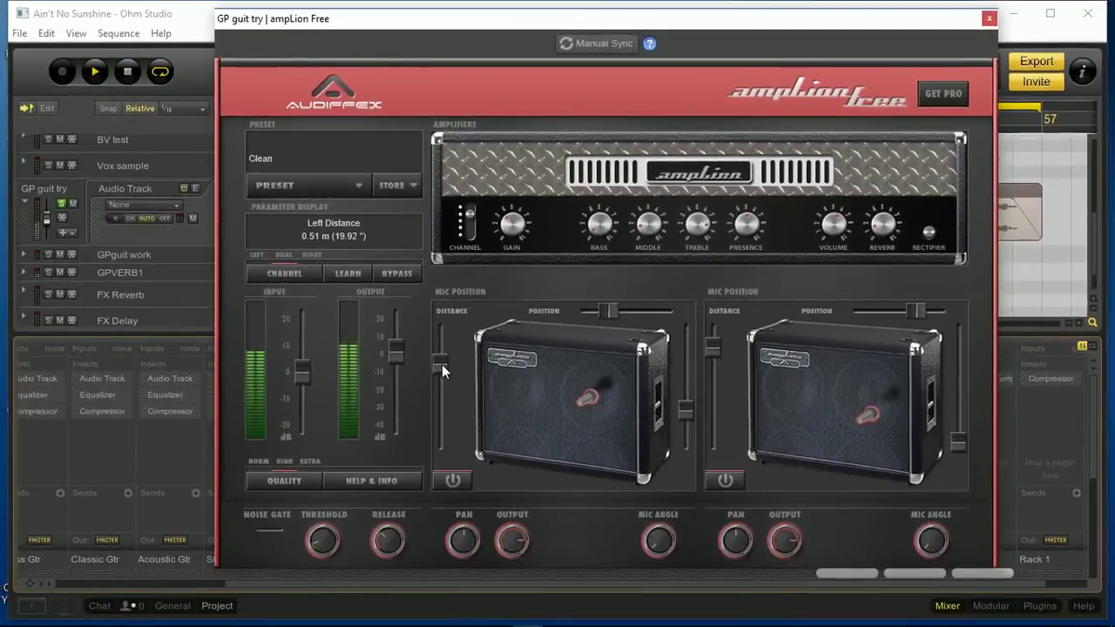
# - Try different left microphone placements, including X 100 %, and settle on a near-central, slightly lower position at a distance of about 0.58 m (22.83 inches)
pyautogui.moveTo(279, 440); pyautogui.dragTo(279, 465)
pyautogui.moveTo(440, 386); pyautogui.dragTo(449, 314)
pyautogui.moveTo(612, 311); pyautogui.dragTo(677, 324)
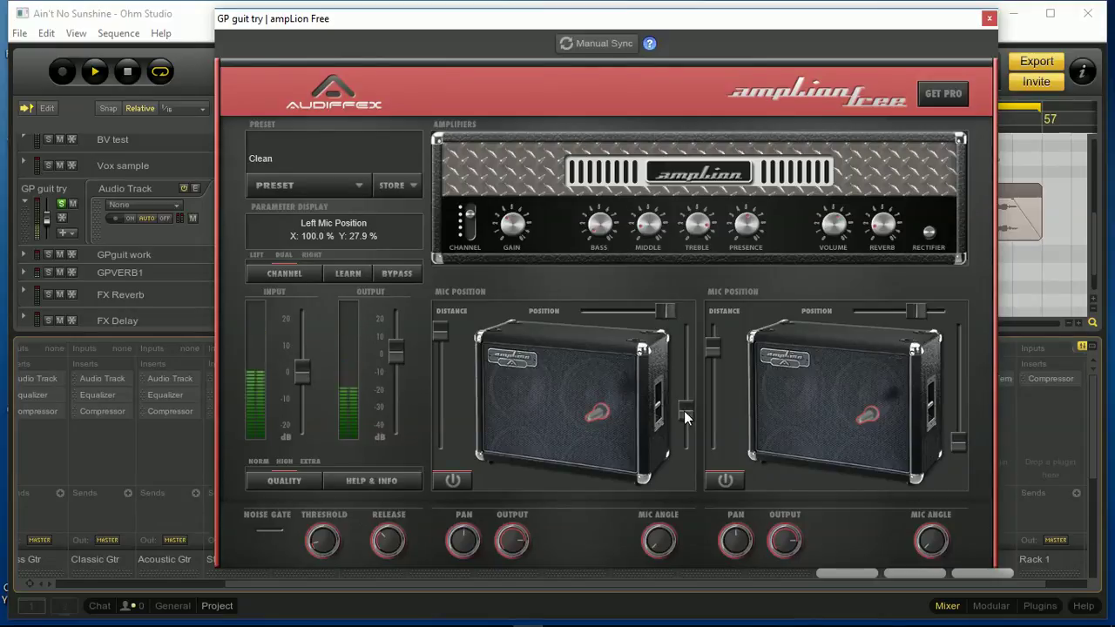
pyautogui.moveTo(685, 410)
pyautogui.mouseDown()
pyautogui.moveTo(676, 483)
pyautogui.moveTo(675, 326)
pyautogui.moveTo(672, 419)
pyautogui.mouseUp()
pyautogui.moveTo(667, 318); pyautogui.dragTo(608, 320)
pyautogui.moveTo(438, 337); pyautogui.dragTo(437, 359)
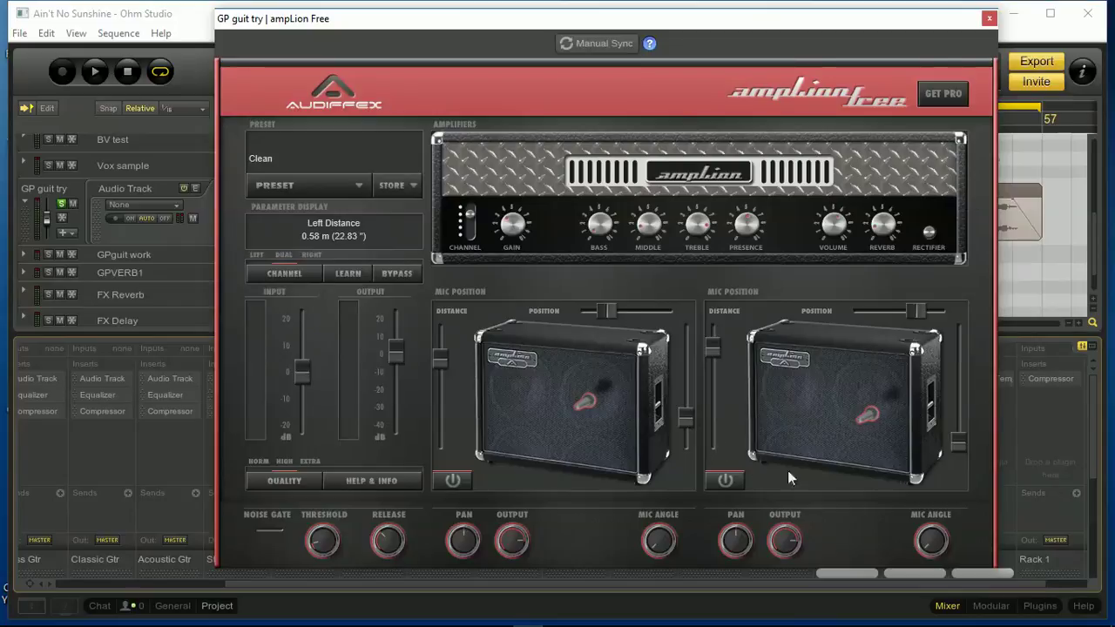
# - Bypass the right and left speaker cabinets in turn, switching each one back on, to compare the sound
pyautogui.click(725, 481)
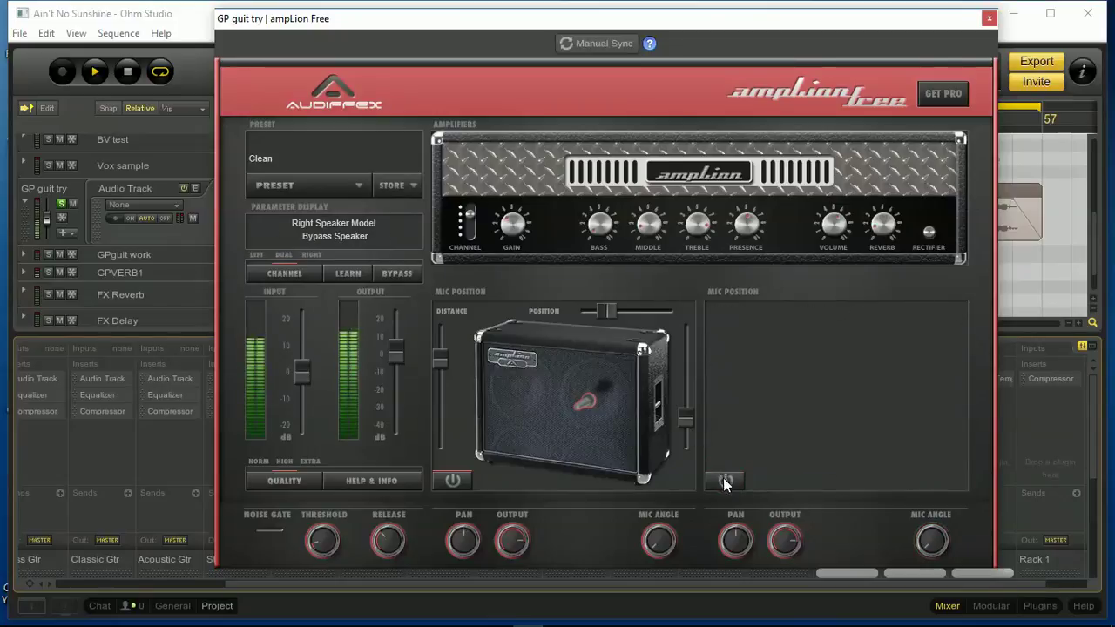
pyautogui.click(725, 480)
pyautogui.click(453, 481)
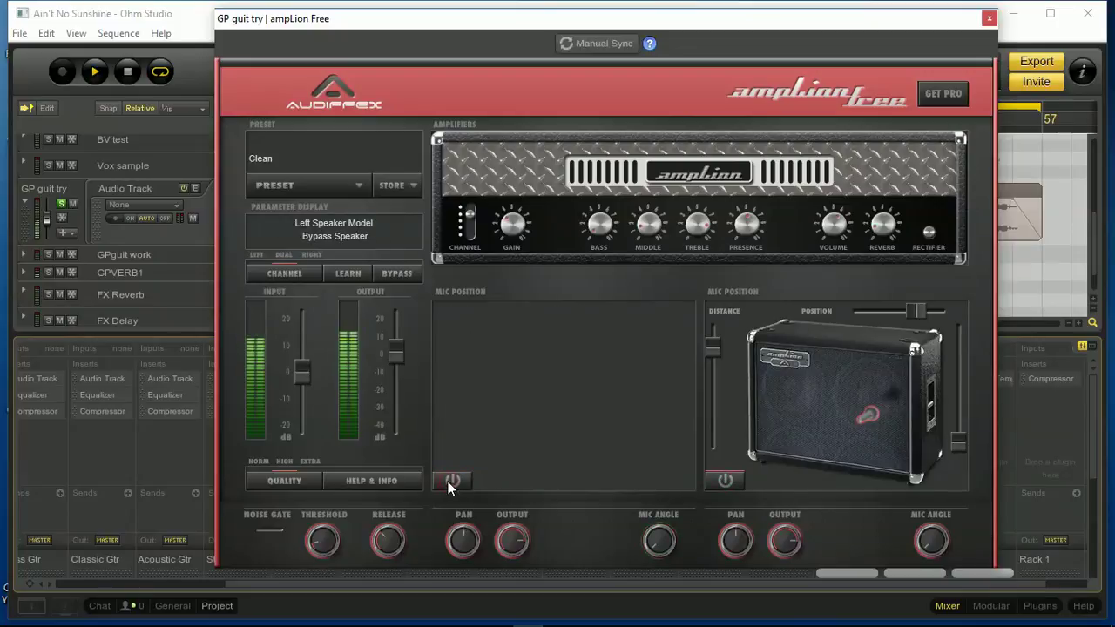
pyautogui.click(453, 483)
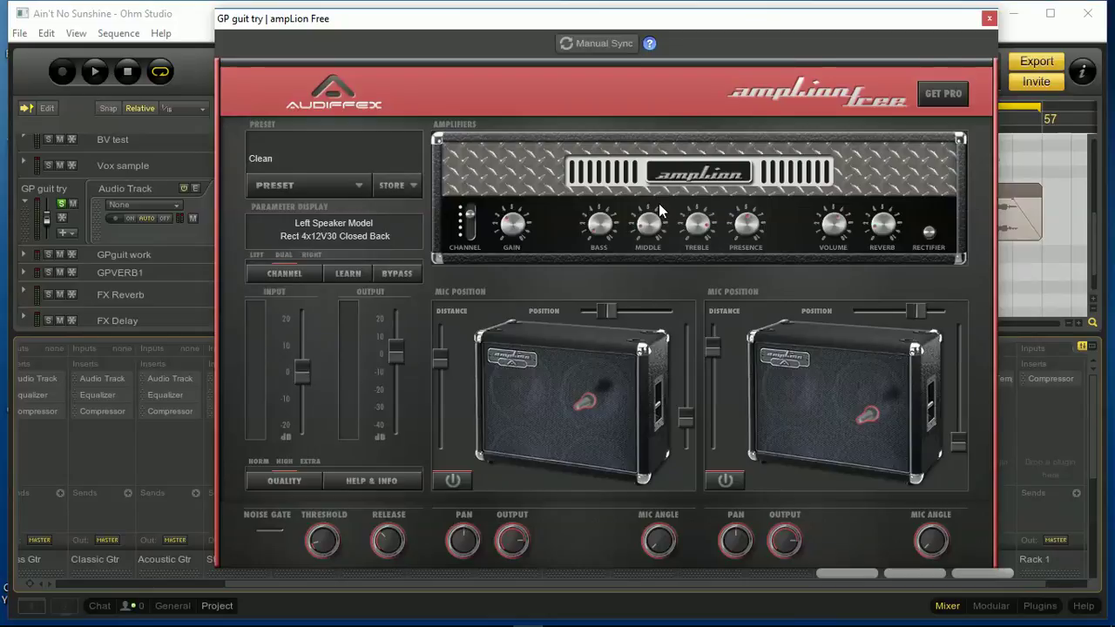
# - Close the ampLion Free editor, unsolo GP guit try, and play the full mix from the start of the song
pyautogui.click(989, 18)
pyautogui.click(709, 444)
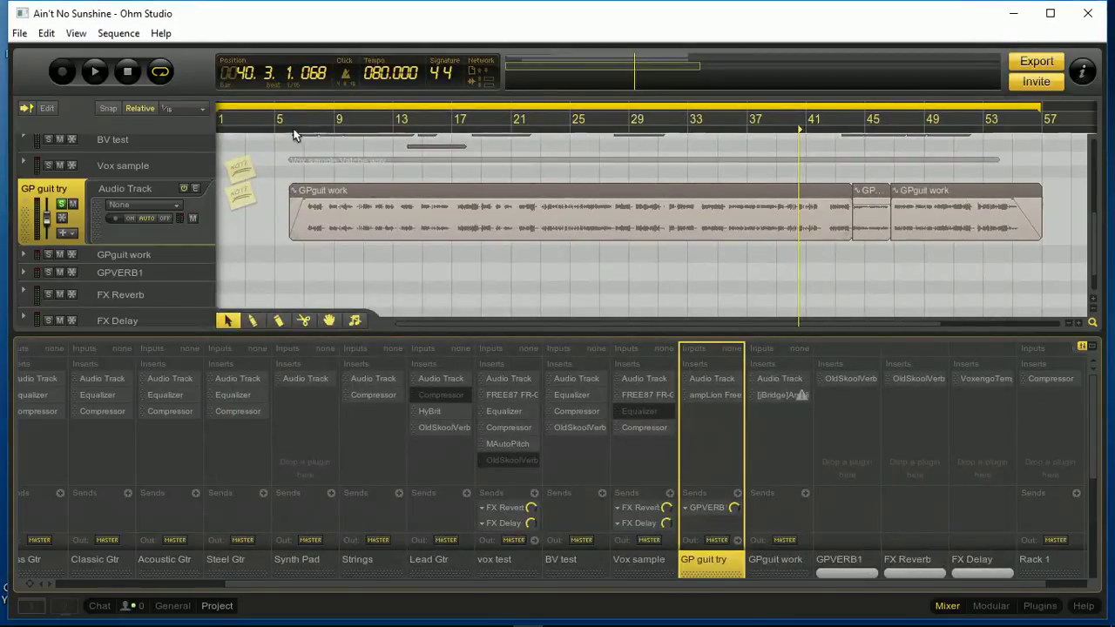
pyautogui.click(126, 69)
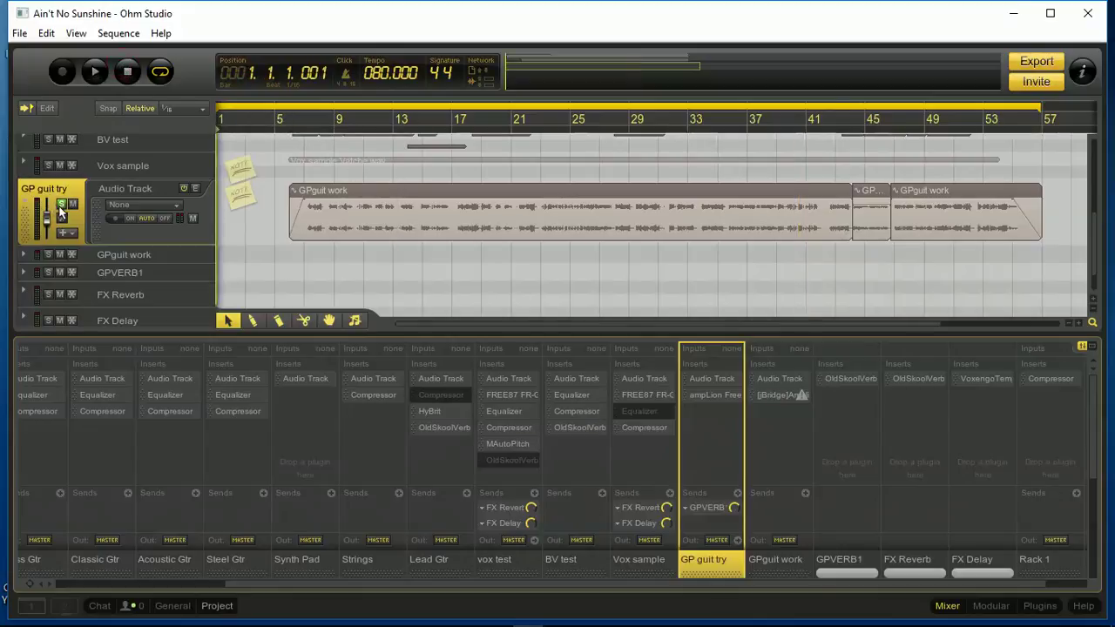
pyautogui.press('space')
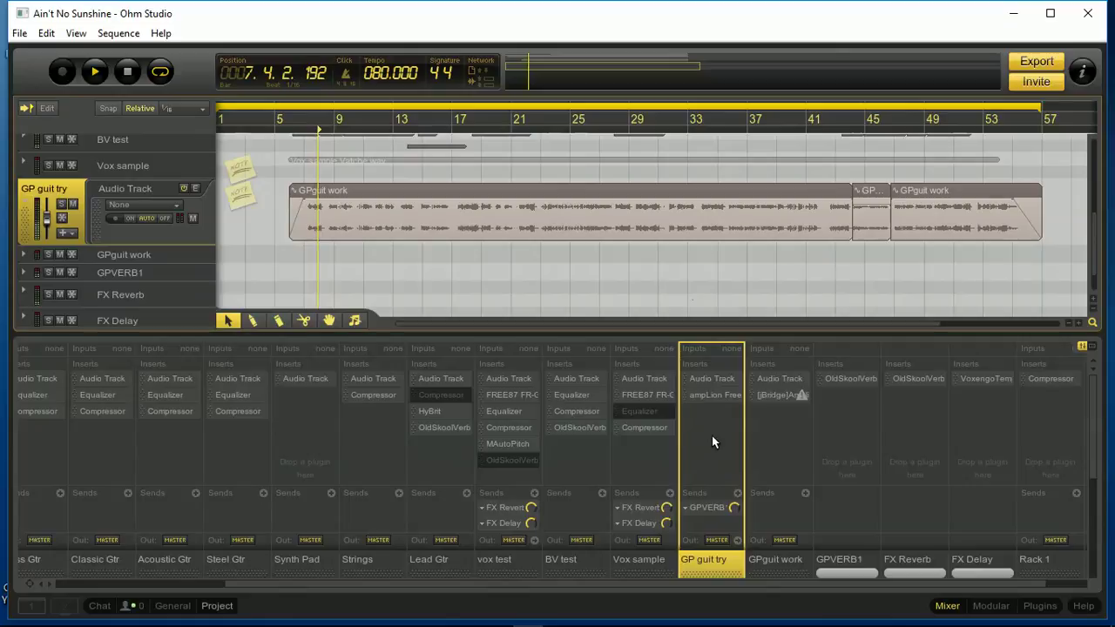
# - Reopen ampLion Free on GP guit try during playback and set the left microphone distance to about 0.73 m (28.67 inches) and the volume to 52.8 %
pyautogui.scroll(-2, 711, 436)
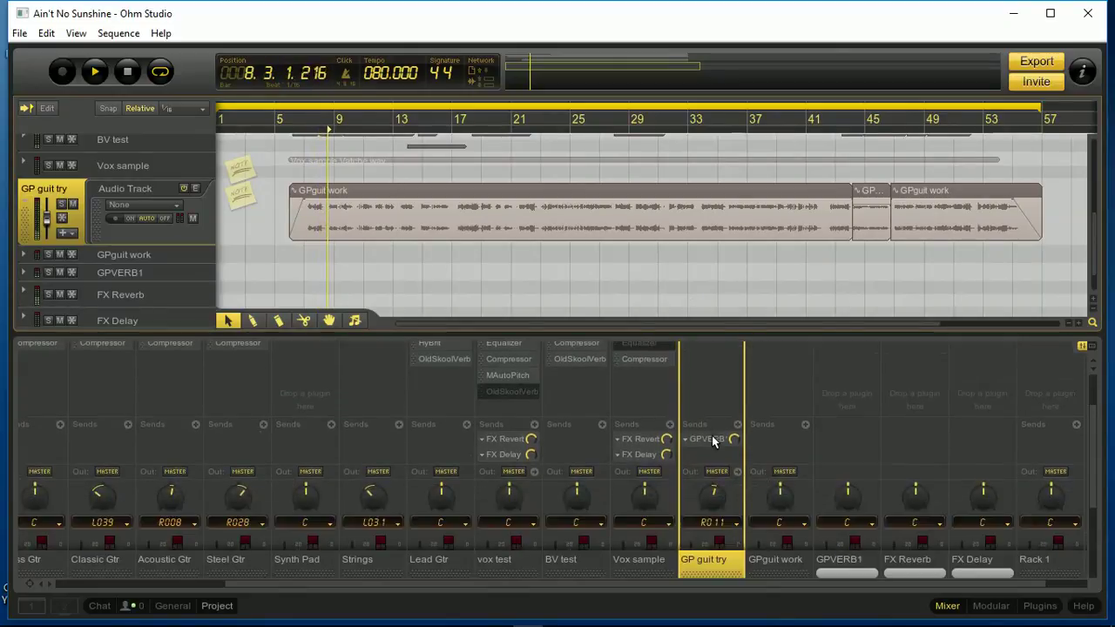
pyautogui.scroll(2, 712, 436)
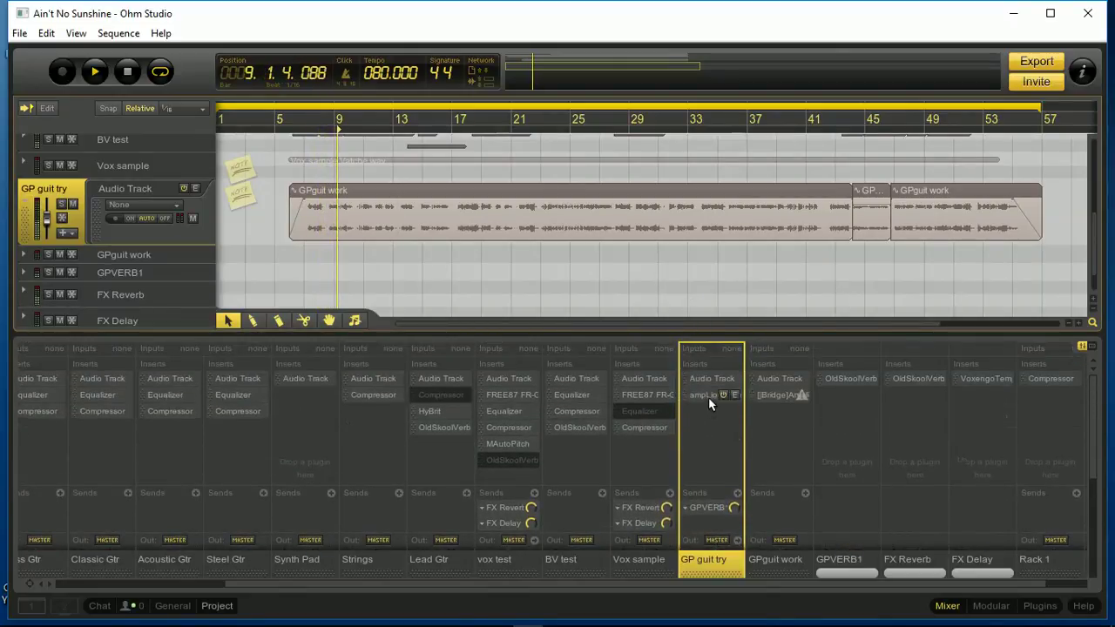
pyautogui.doubleClick(709, 399)
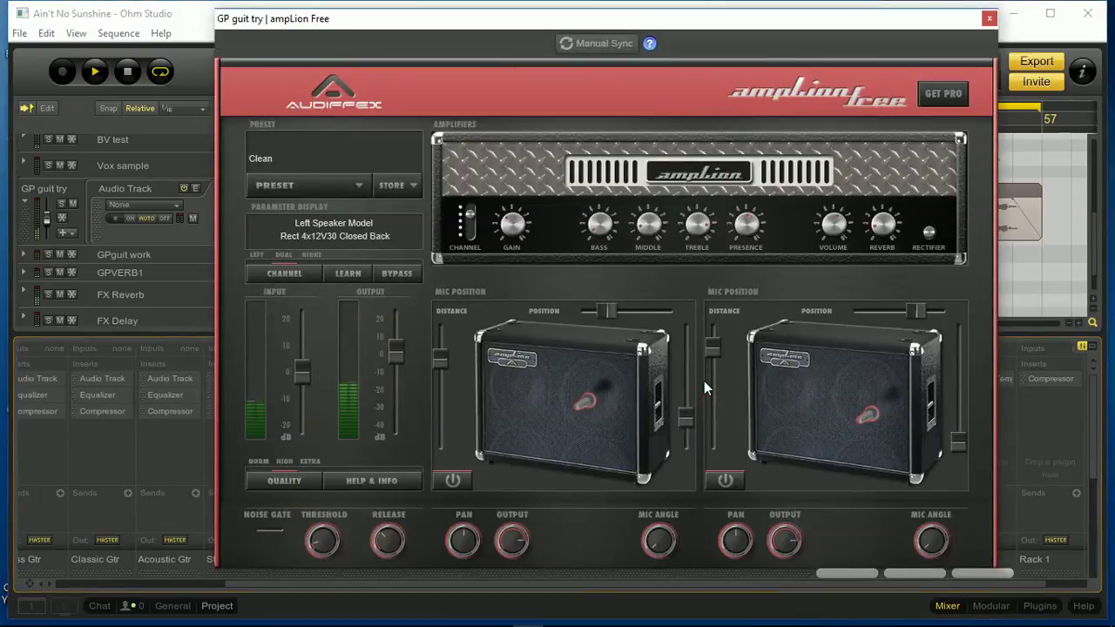
pyautogui.moveTo(442, 359)
pyautogui.mouseDown()
pyautogui.moveTo(441, 369)
pyautogui.moveTo(444, 355)
pyautogui.mouseUp()
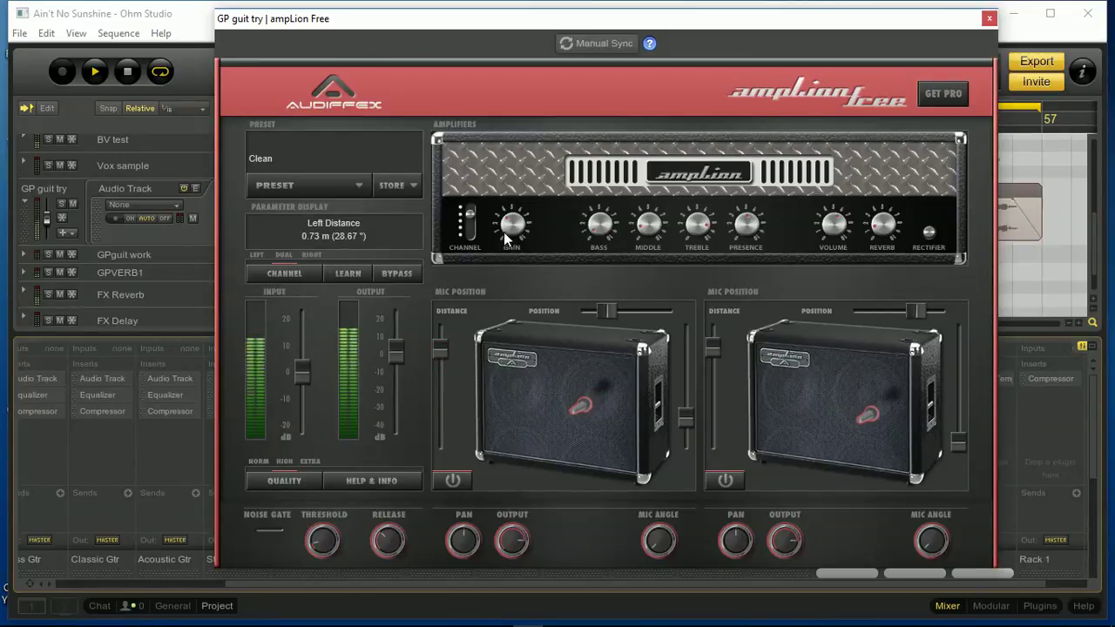
pyautogui.click(833, 231)
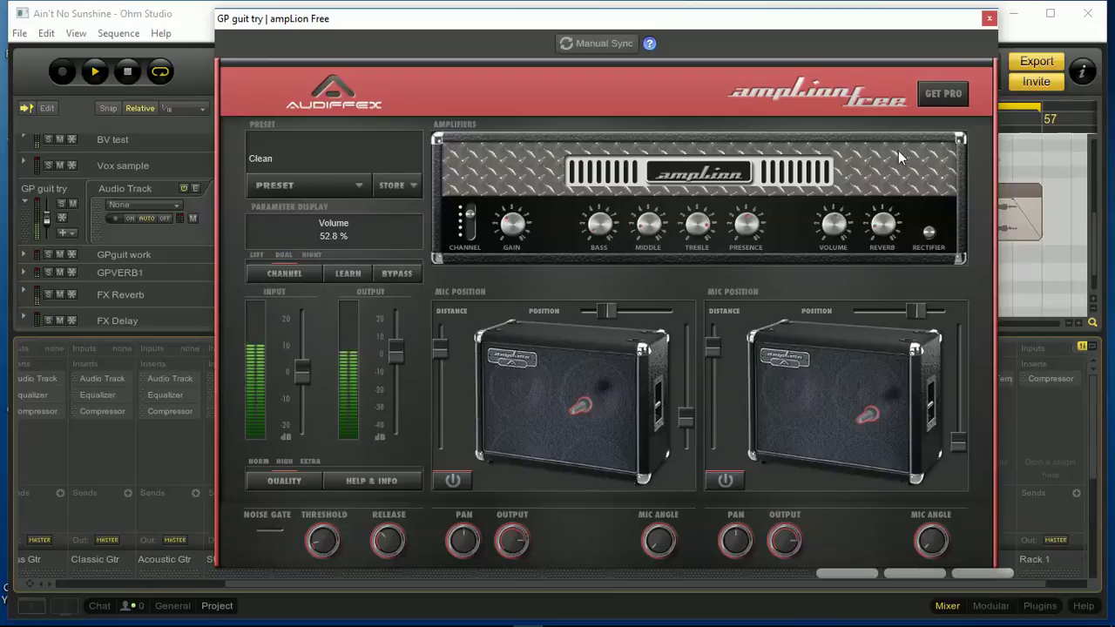
pyautogui.click(989, 19)
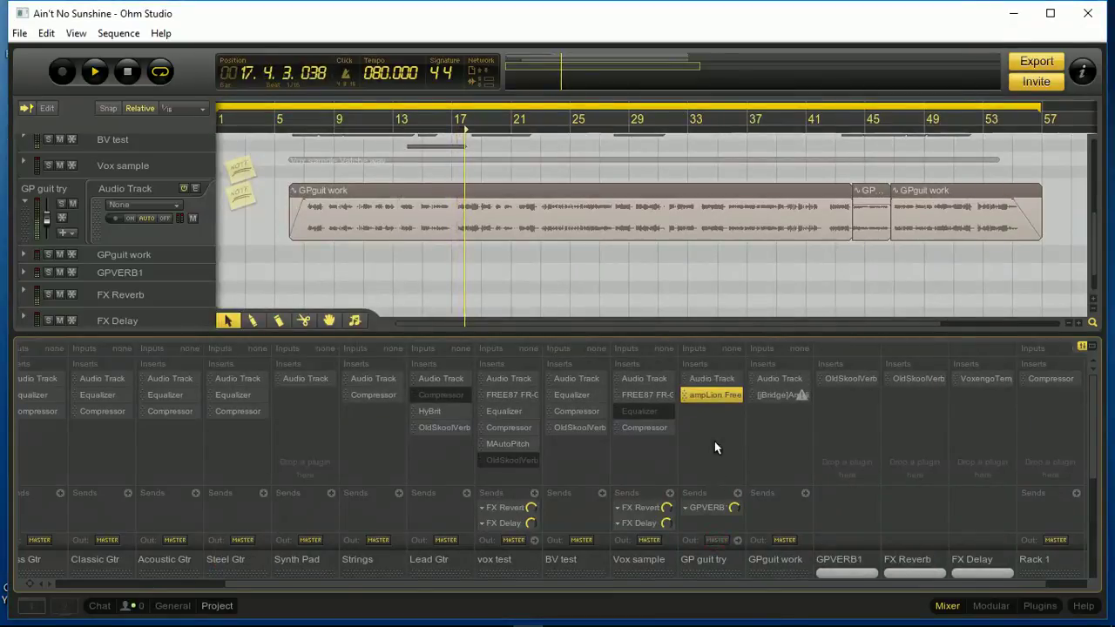
# - Raise the amplifier volume in ampLion Free to about 62.8 % and close the editor
pyautogui.doubleClick(704, 396)
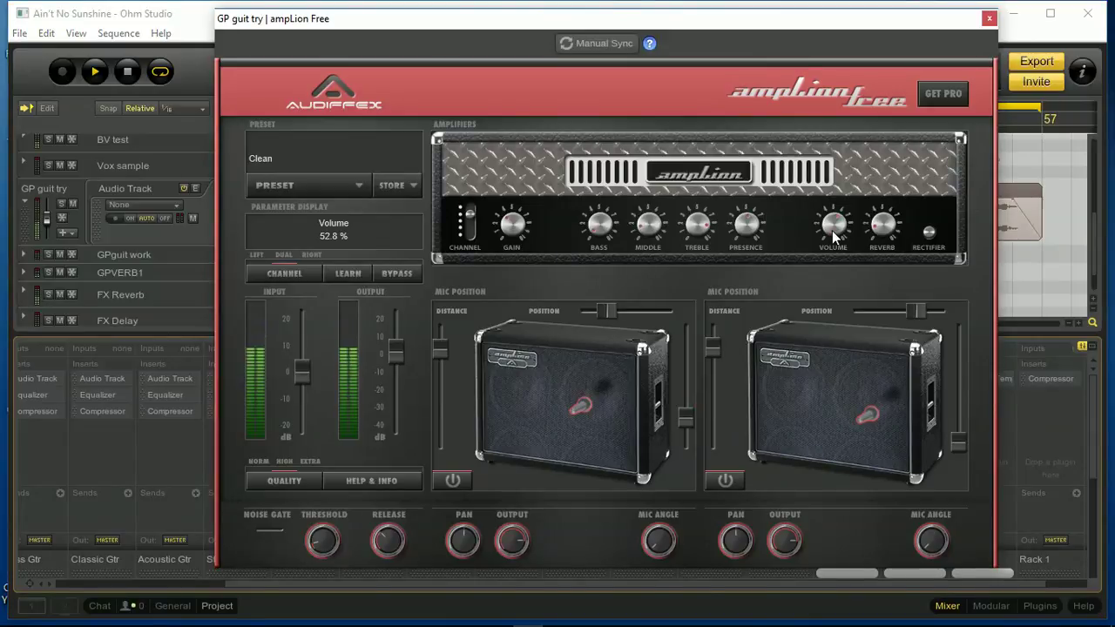
pyautogui.moveTo(832, 229); pyautogui.dragTo(832, 220)
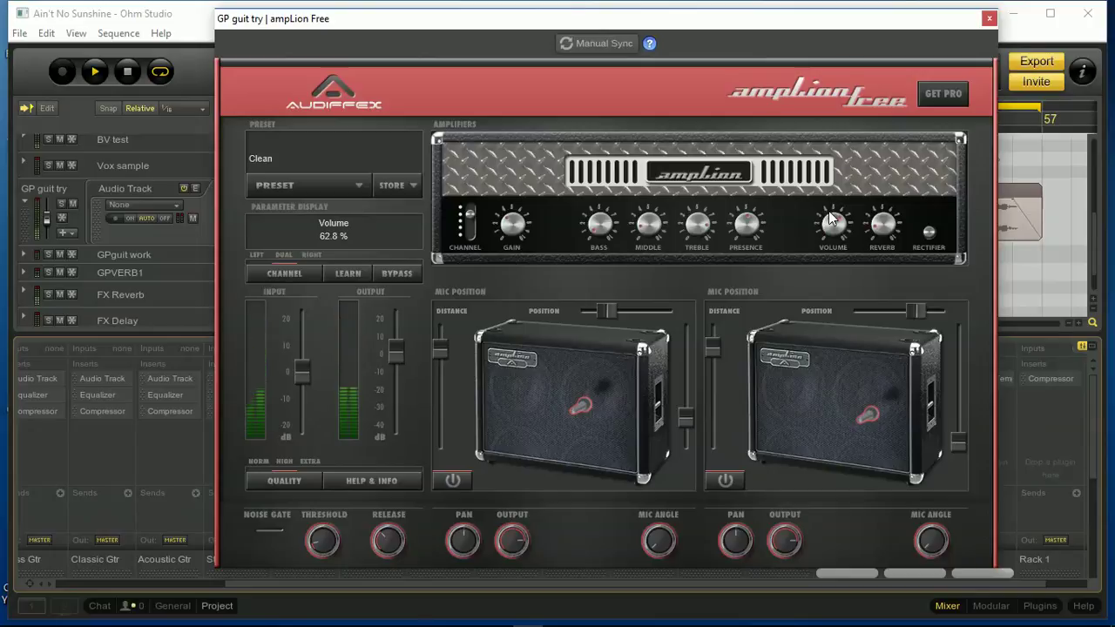
pyautogui.click(989, 19)
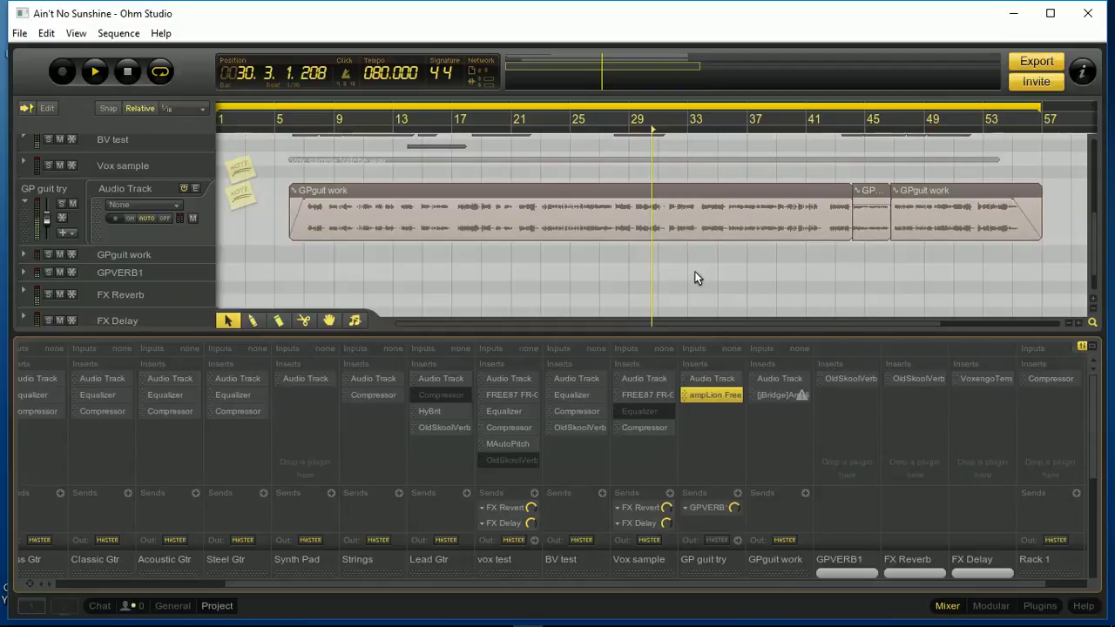
# - Check the mixer levels and compare the full mix with ampLion Free bypassed and re-enabled on GP guit try
pyautogui.scroll(-2, 707, 460)
pyautogui.scroll(-4, 707, 460)
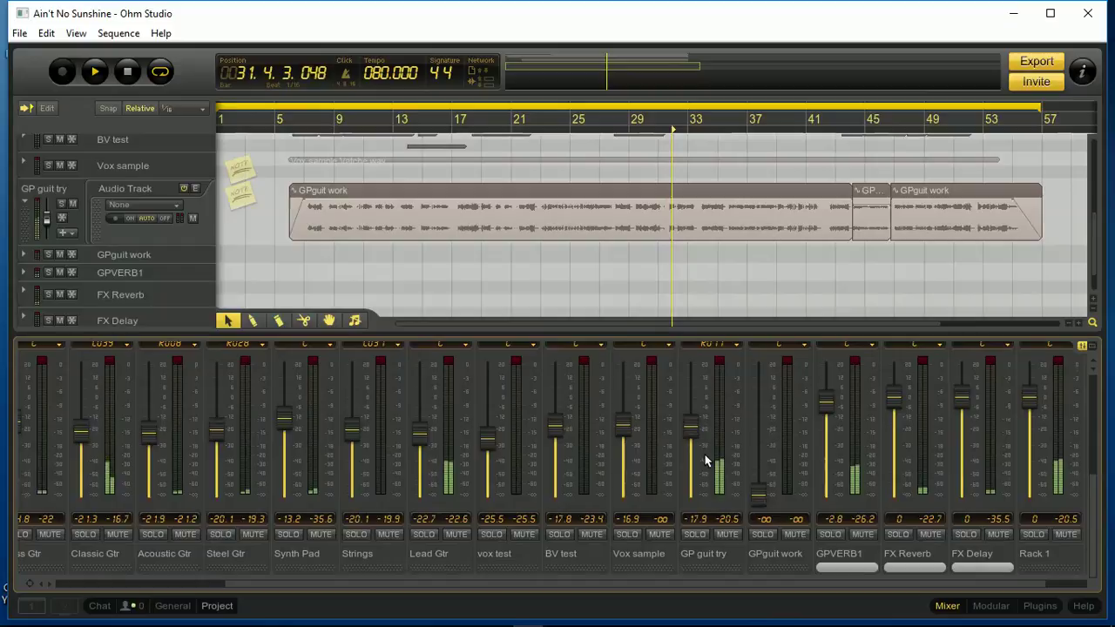
pyautogui.scroll(4, 708, 460)
pyautogui.scroll(4, 707, 460)
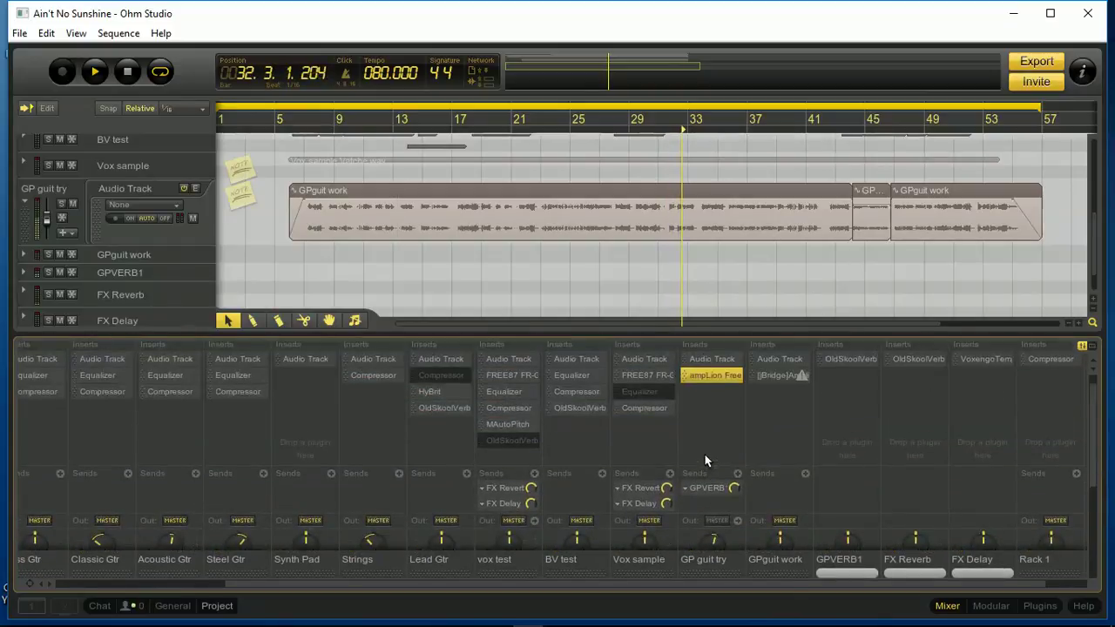
pyautogui.moveTo(724, 381)
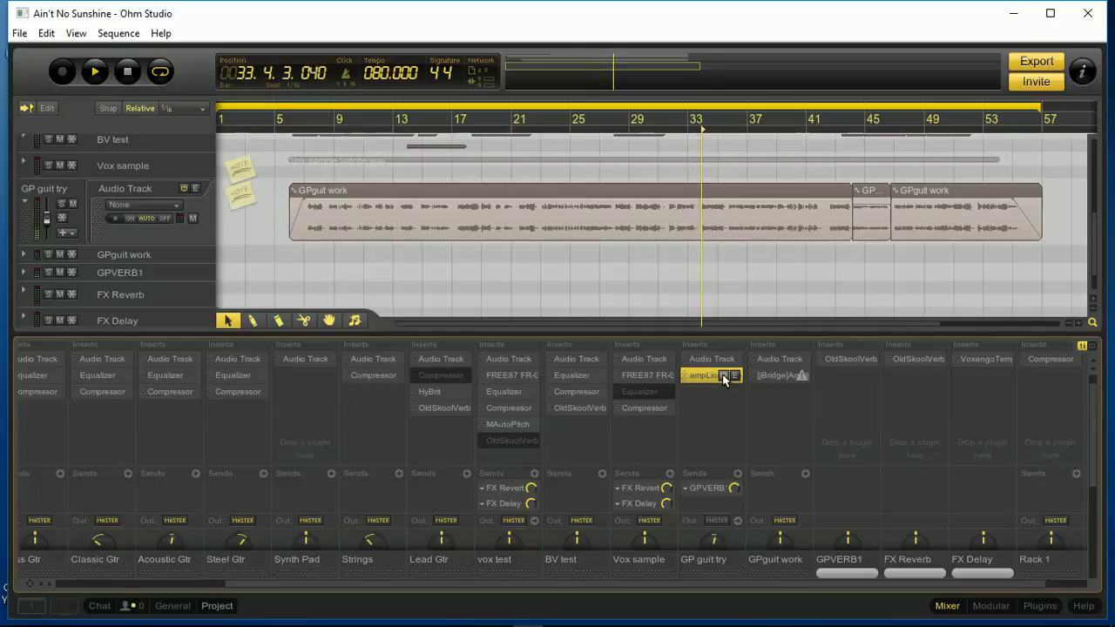
pyautogui.click(724, 376)
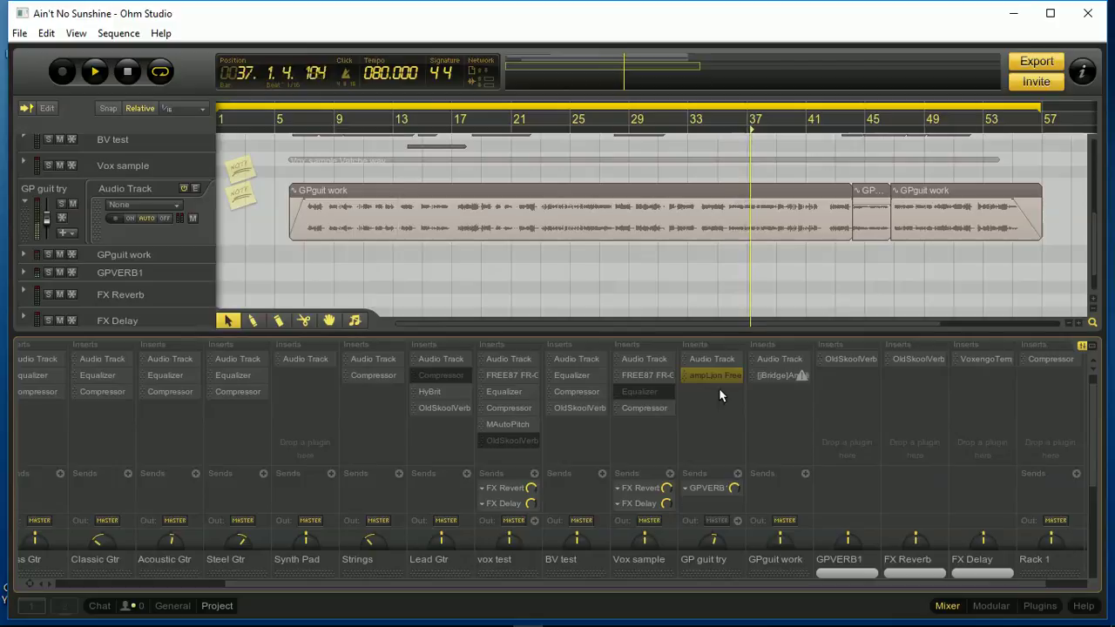
pyautogui.moveTo(722, 379)
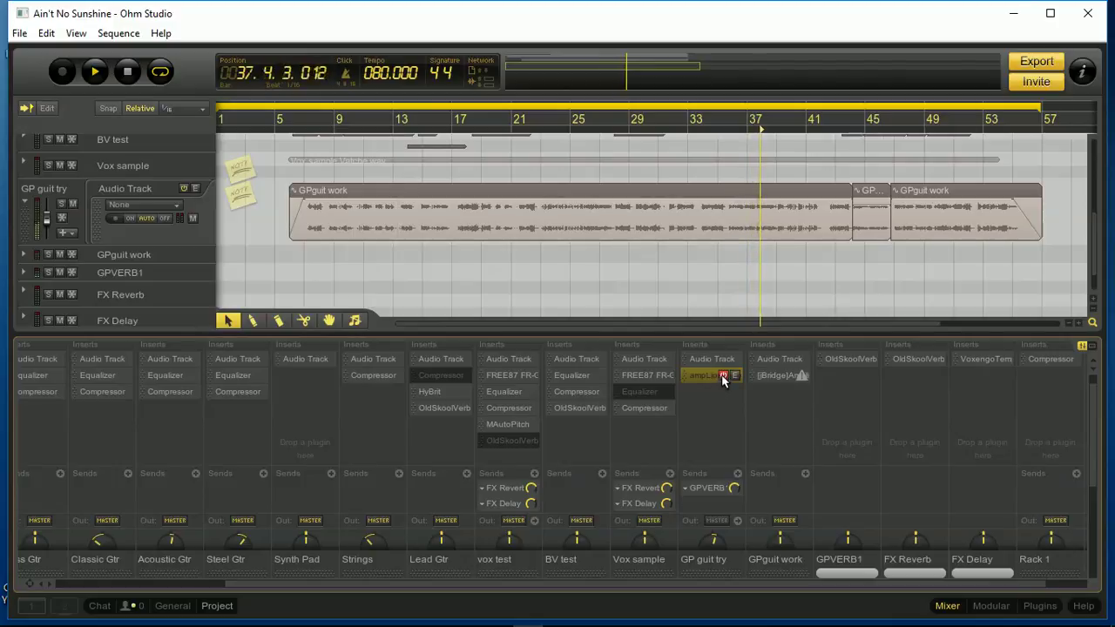
pyautogui.click(722, 376)
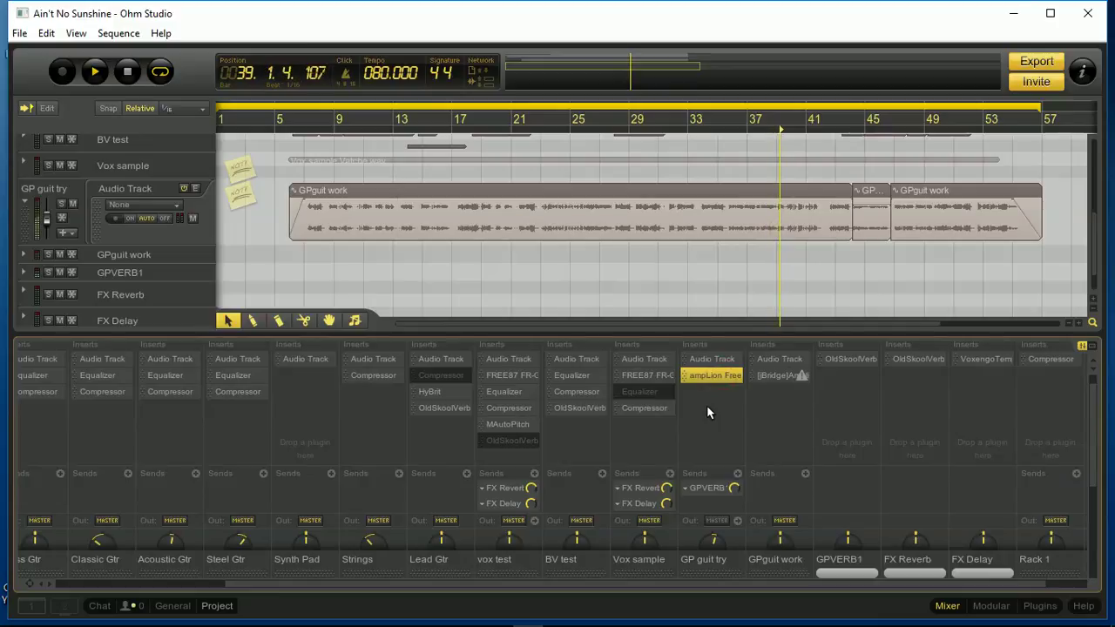
pyautogui.moveTo(708, 381)
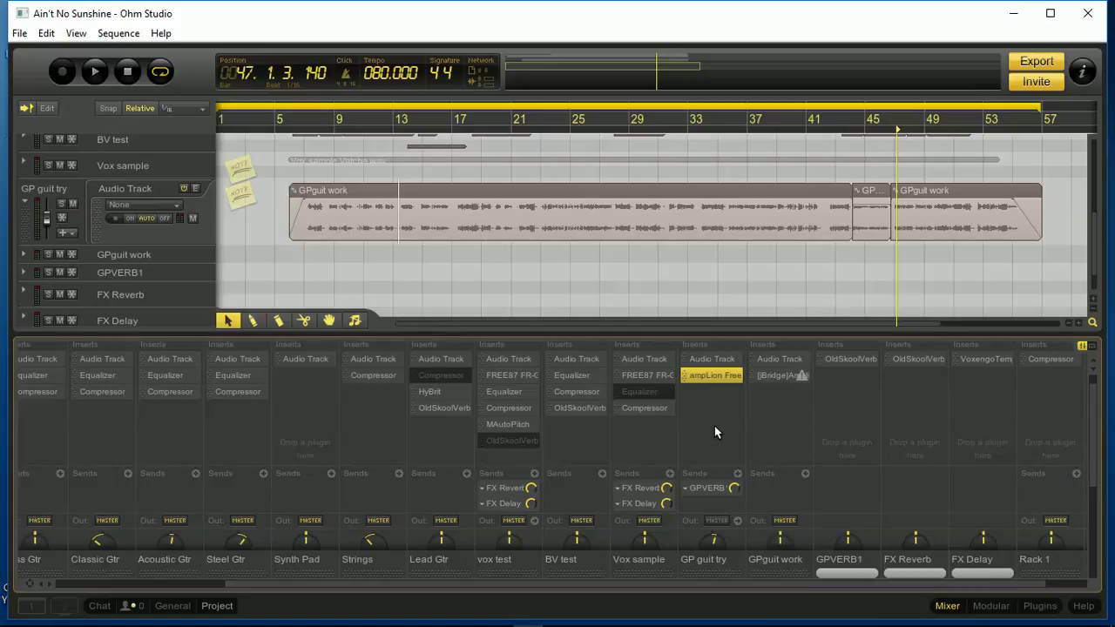
# - Switch from the mixer to an enlarged Modular view and examine the routing of the vocal tracks and the ampLion Free chain on GP guit try
pyautogui.click(948, 606)
pyautogui.click(991, 606)
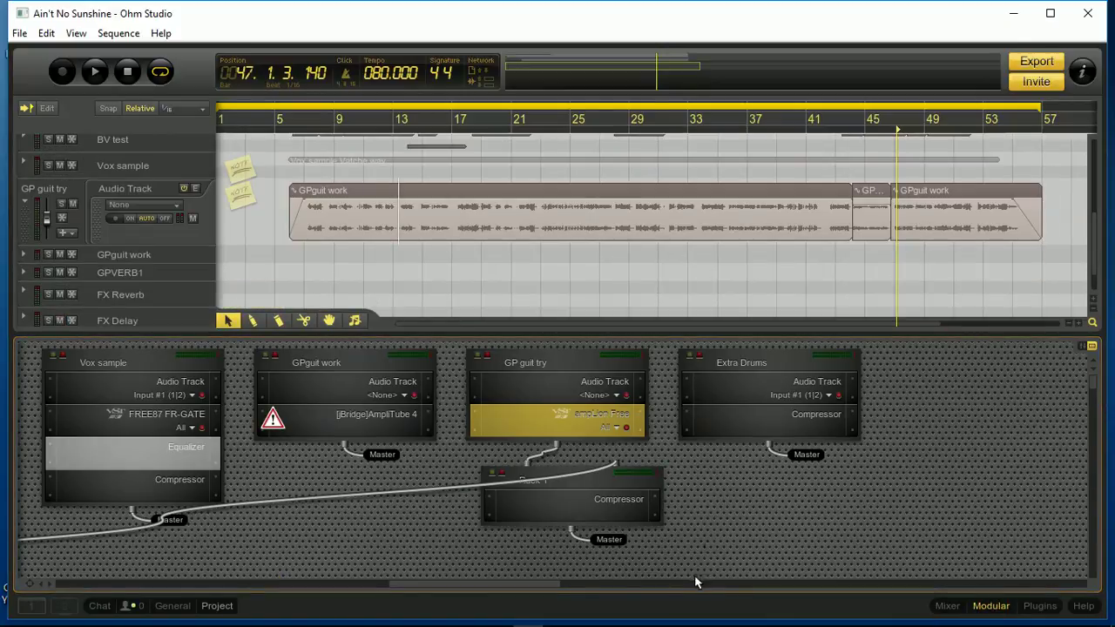
pyautogui.moveTo(513, 590); pyautogui.dragTo(443, 582)
pyautogui.moveTo(608, 329); pyautogui.dragTo(612, 200)
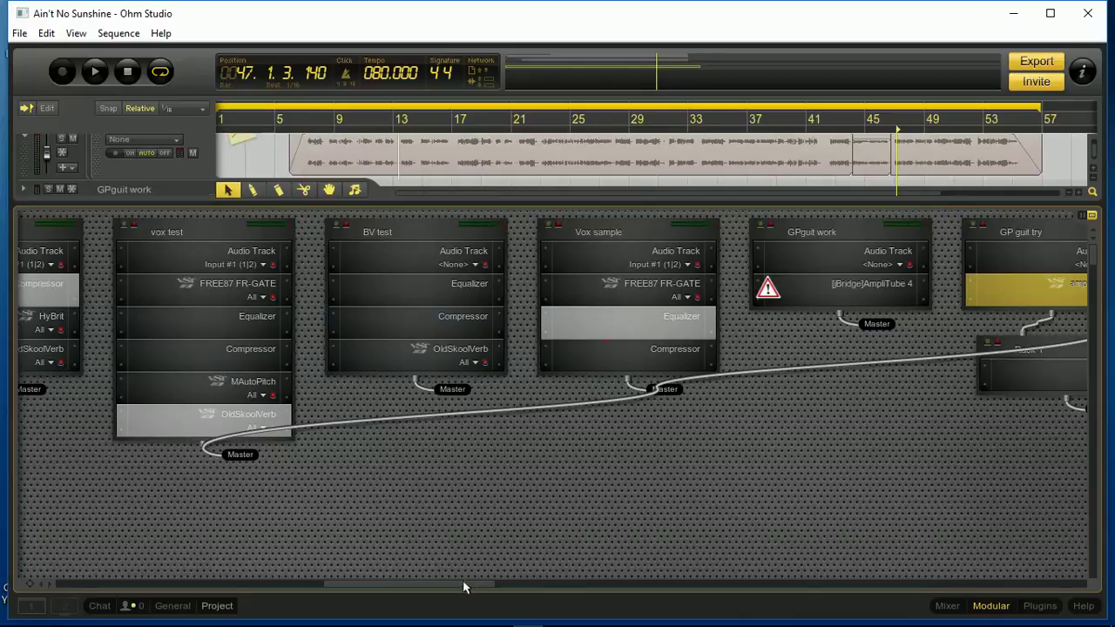
pyautogui.moveTo(461, 588); pyautogui.dragTo(482, 575)
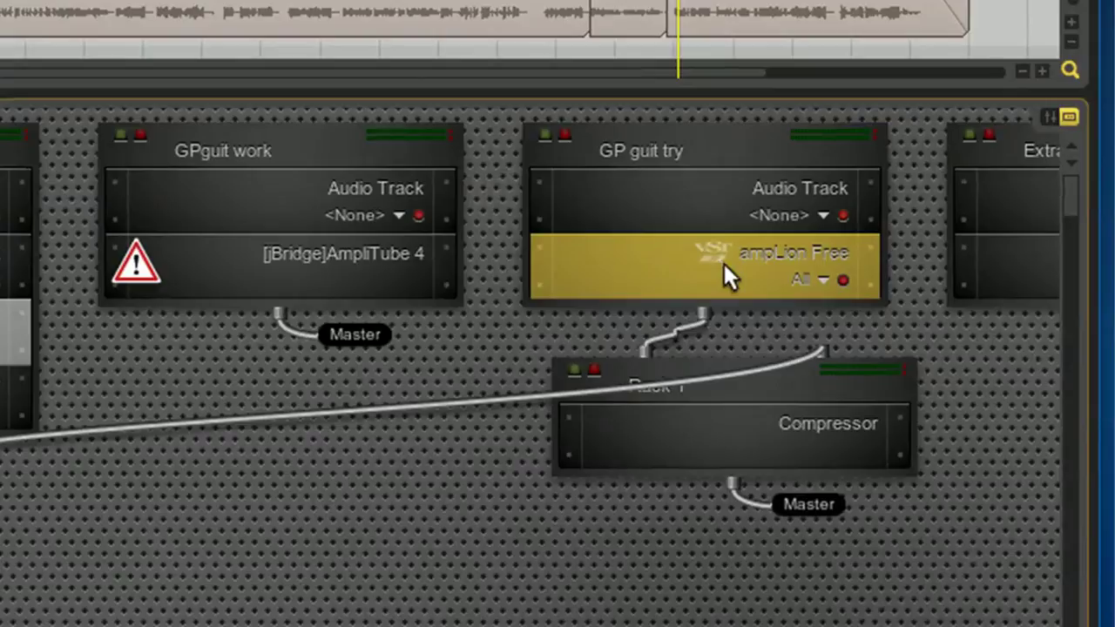
pyautogui.click(772, 265)
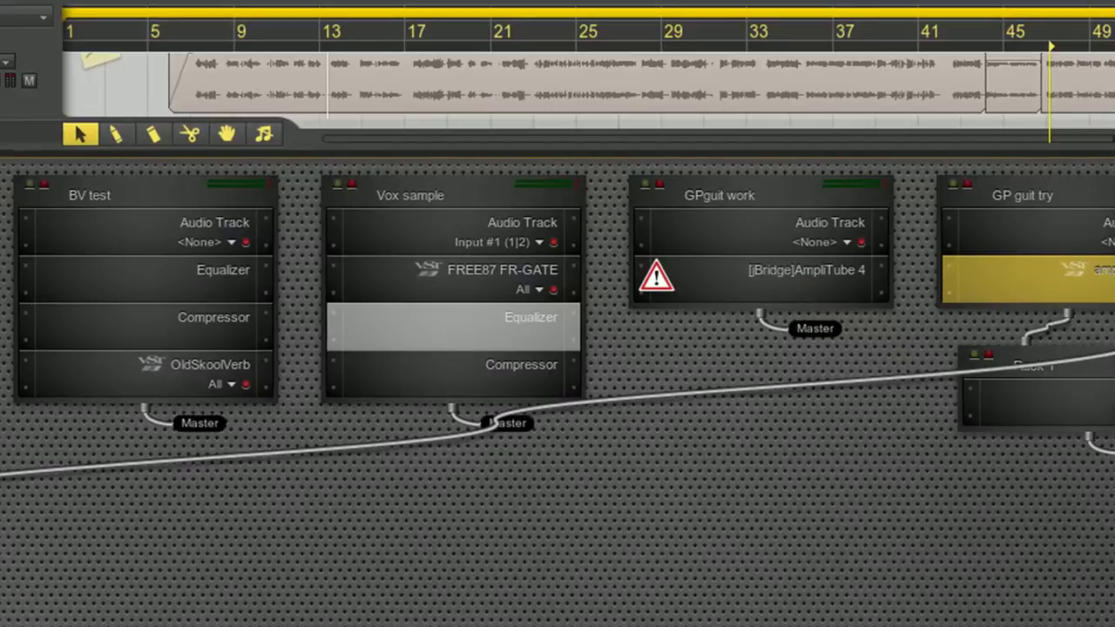
# - Open the Compressor on Rack 1 and trace its sidechain cable between Rack 1 and the output of the vox test track
pyautogui.doubleClick(1078, 408)
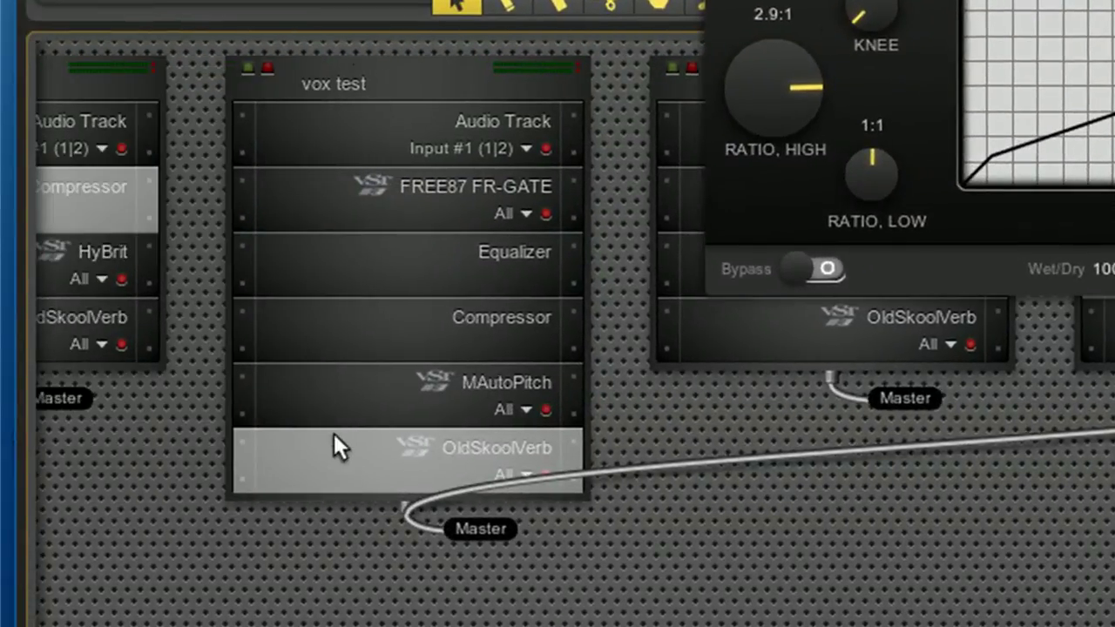
pyautogui.hscroll(5, 575, 296)
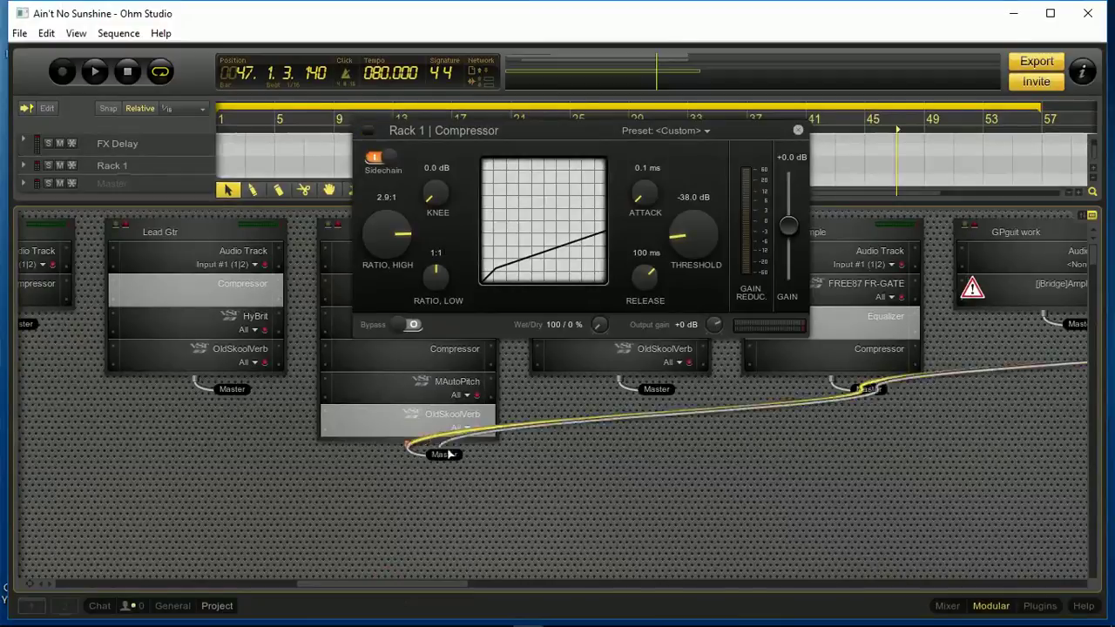
pyautogui.moveTo(447, 454); pyautogui.dragTo(413, 447)
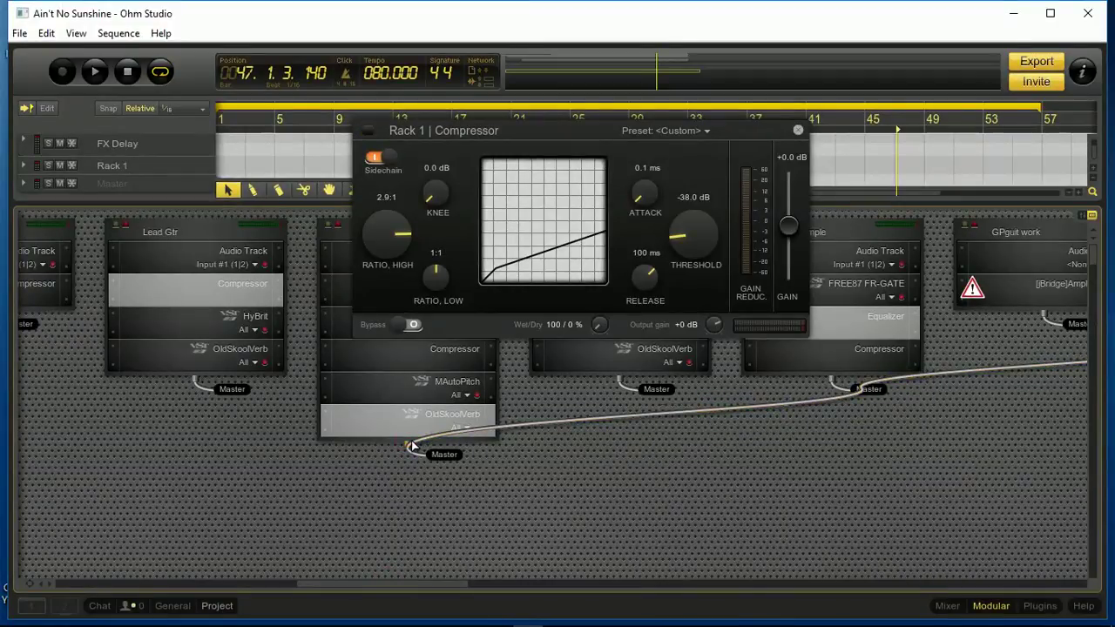
pyautogui.moveTo(437, 581); pyautogui.dragTo(493, 583)
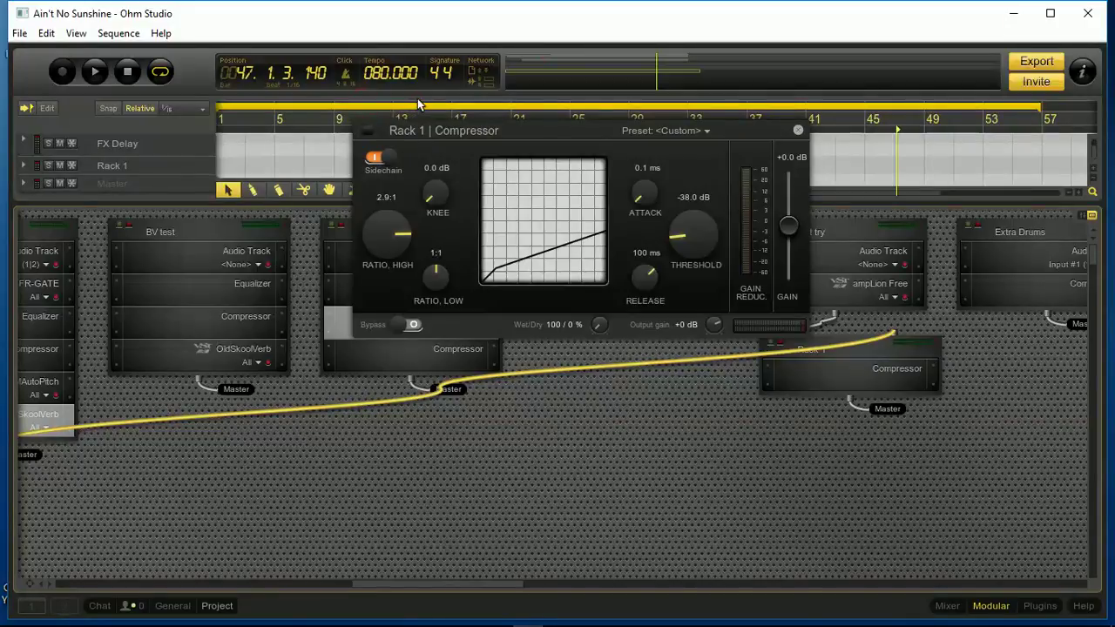
# - Play an earlier section of the song with the Rack 1 Compressor open, and close its editor
pyautogui.click(305, 122)
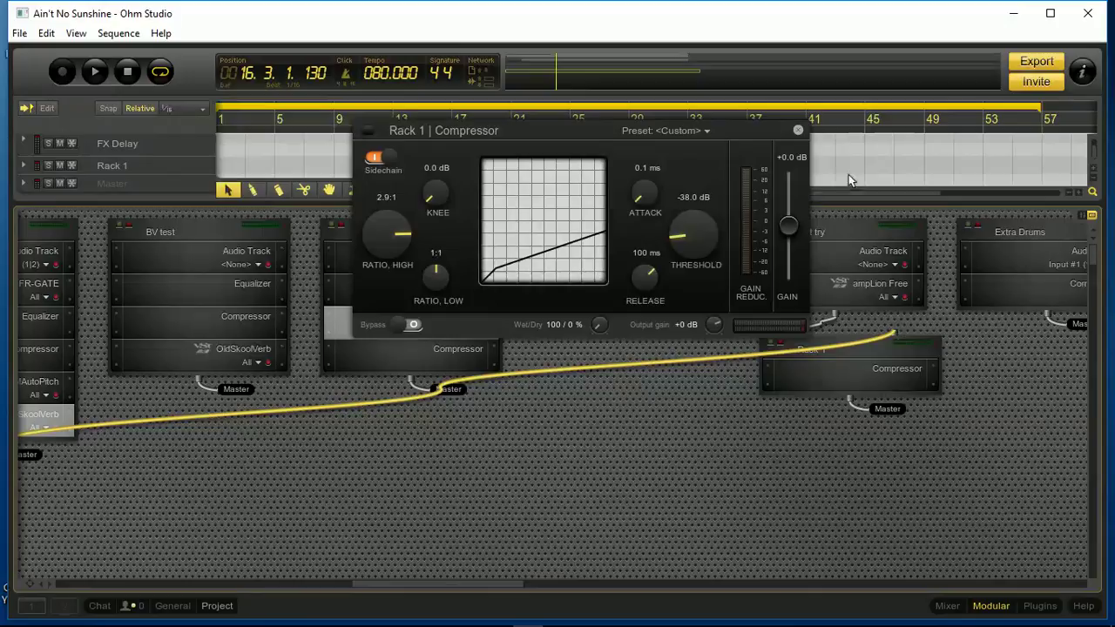
pyautogui.click(798, 132)
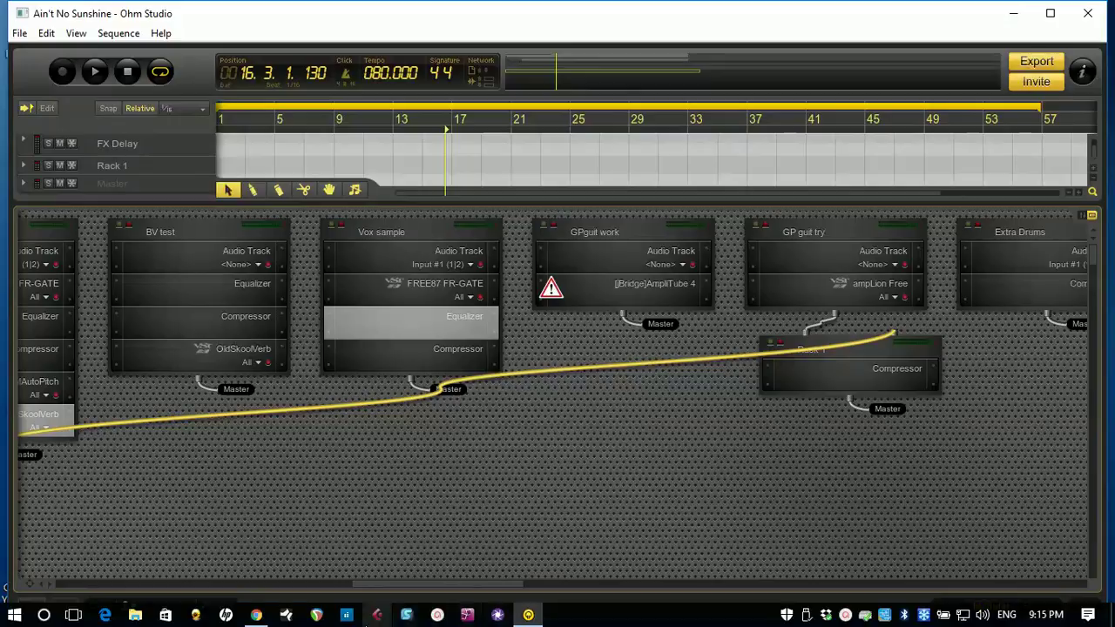
# - Switch to the browser and view the top of Audified's Live Guitar and Bass Bundle LE product page
pyautogui.click(256, 615)
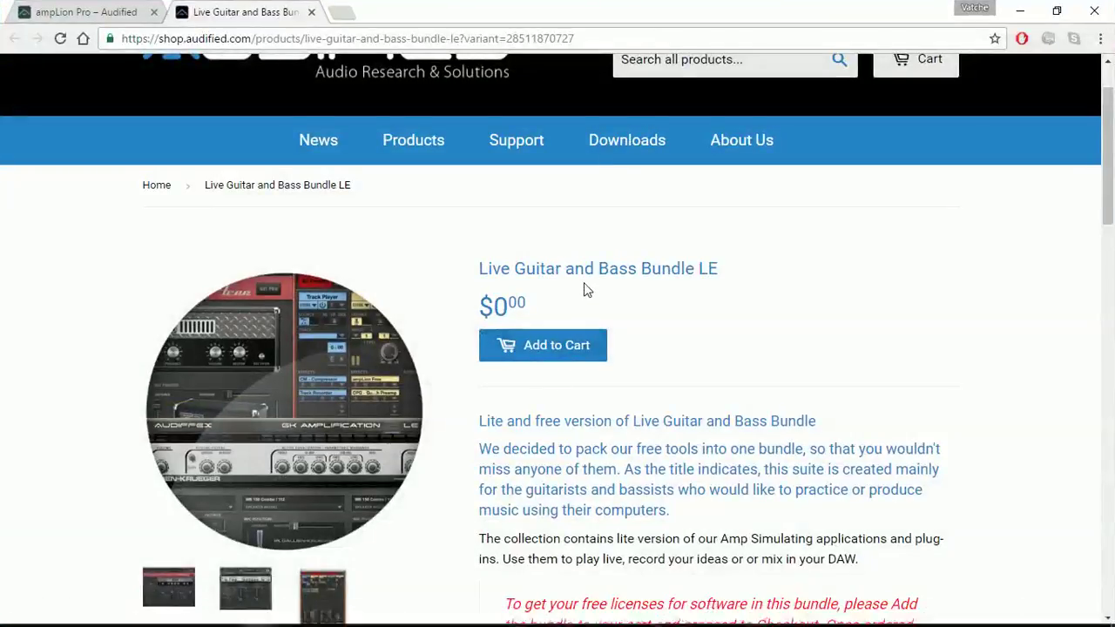
pyautogui.scroll(2, 584, 291)
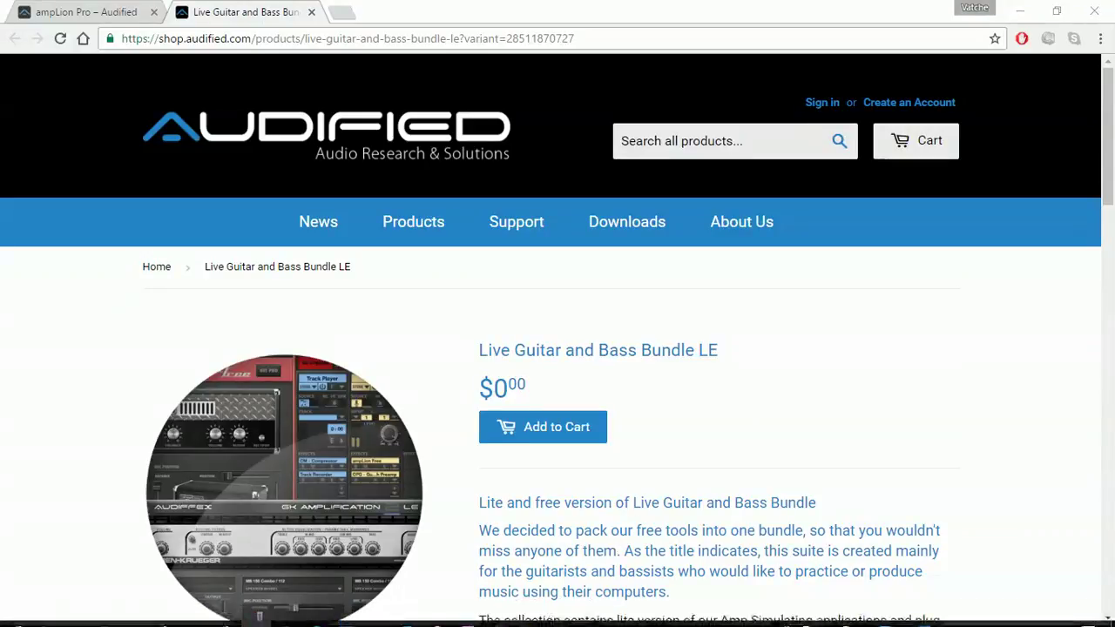
# - Return to Ohm Studio and replace the Modular view with the full arrangement, showing the tracks from Drums downward
pyautogui.click(529, 618)
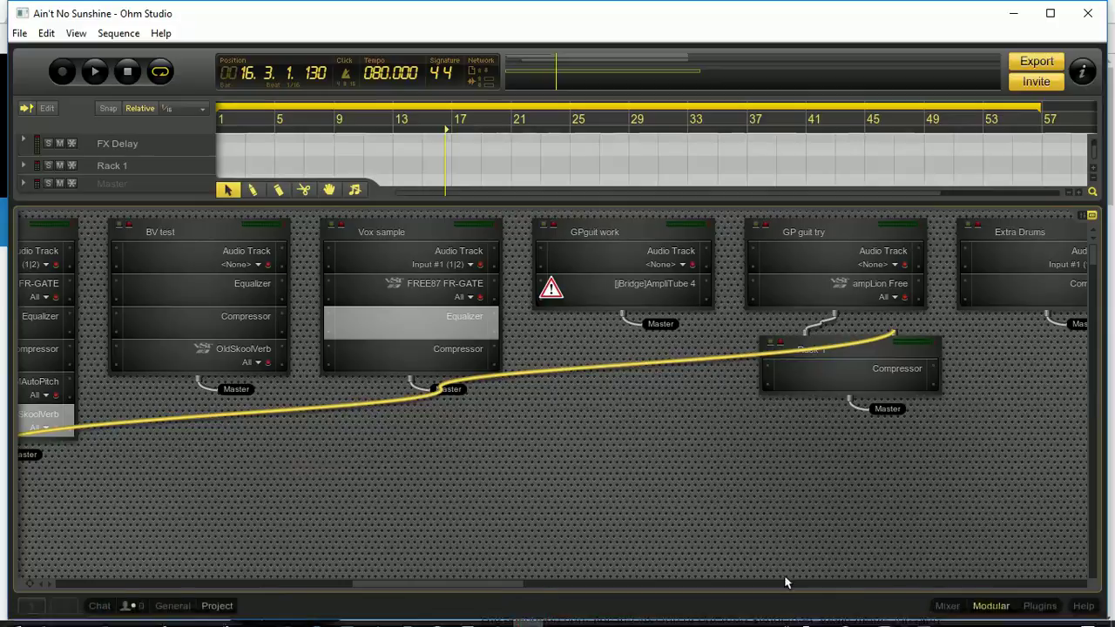
pyautogui.click(946, 607)
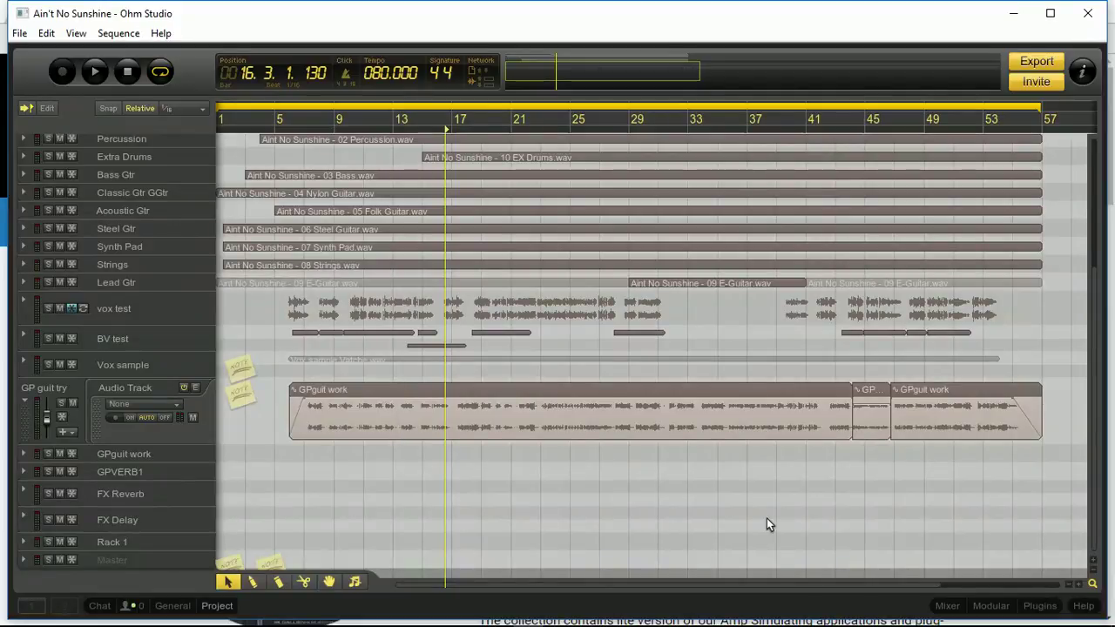
pyautogui.scroll(1, 519, 353)
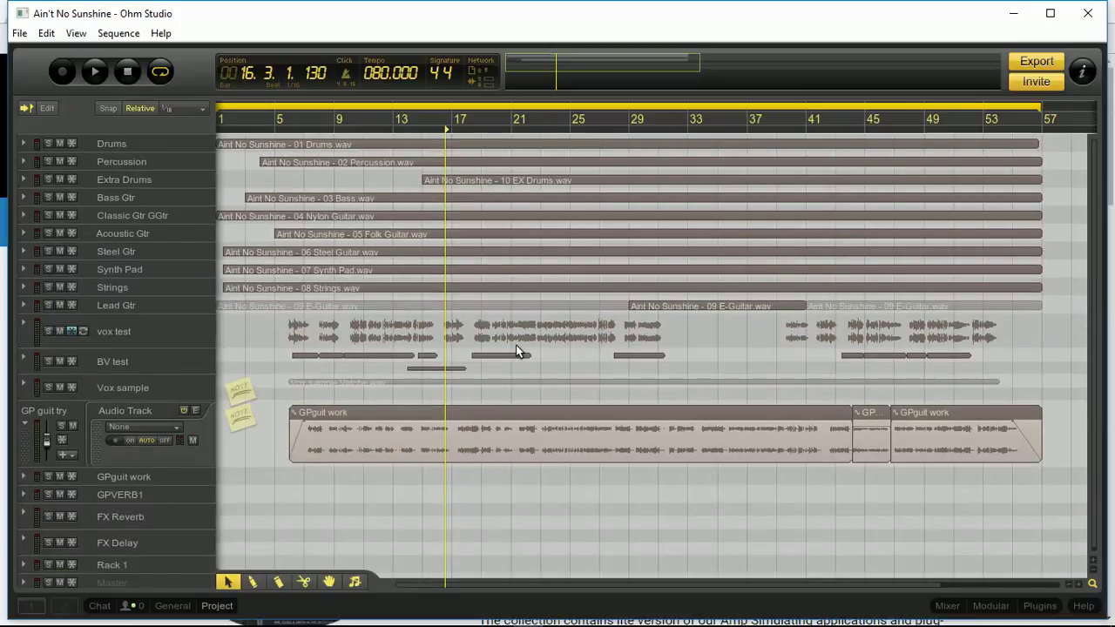